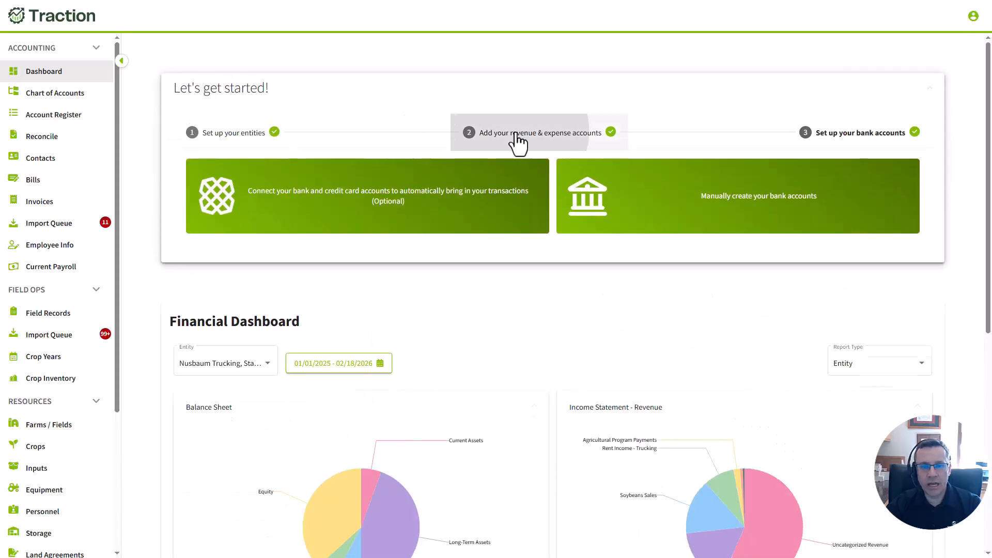
- Review the available expense accounts for the Stark Farms LLC entity in the revenue and expense account setup, leaving it unchanged
click(517, 141)
click(471, 204)
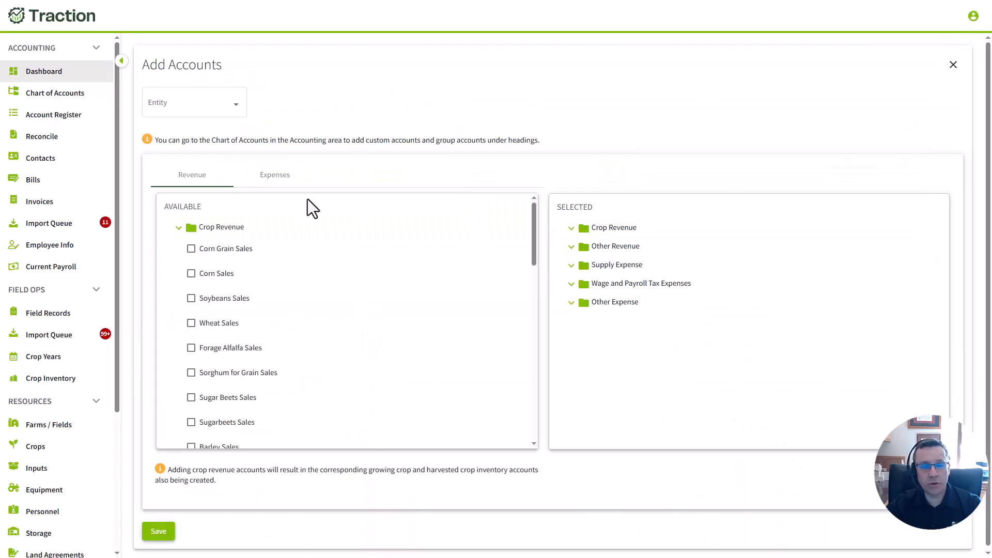
click(247, 110)
click(194, 129)
click(277, 176)
click(278, 177)
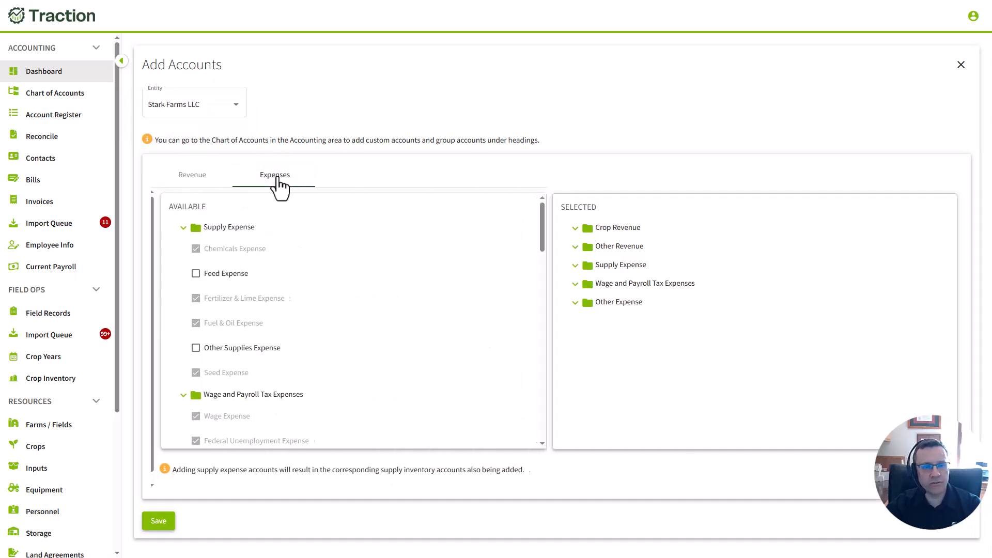
scroll(269, 358, down, 6)
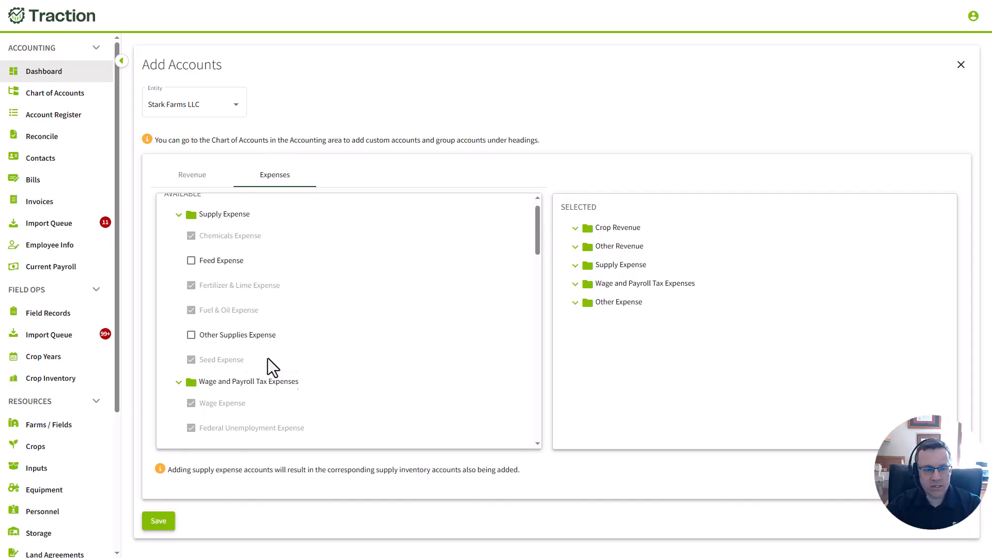
scroll(274, 356, up, 6)
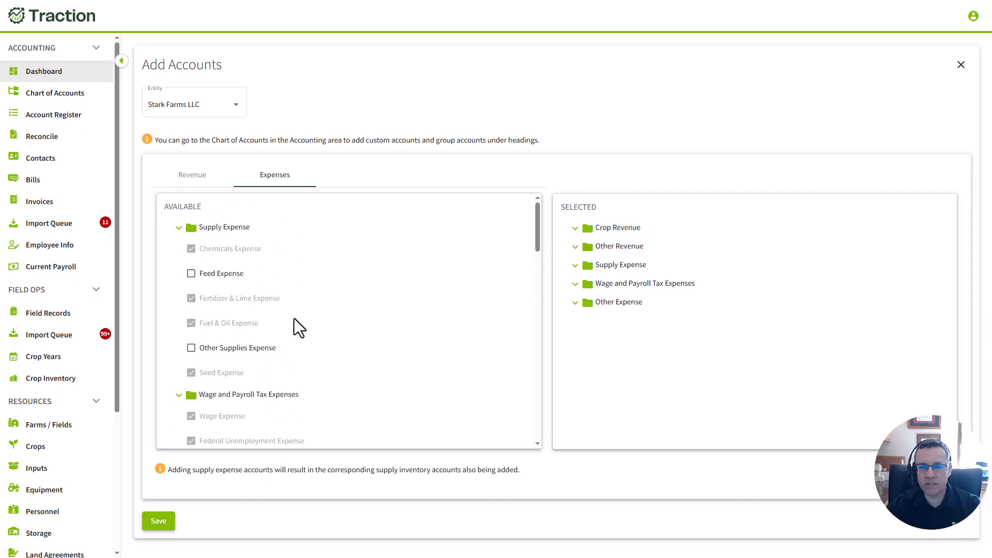
click(960, 65)
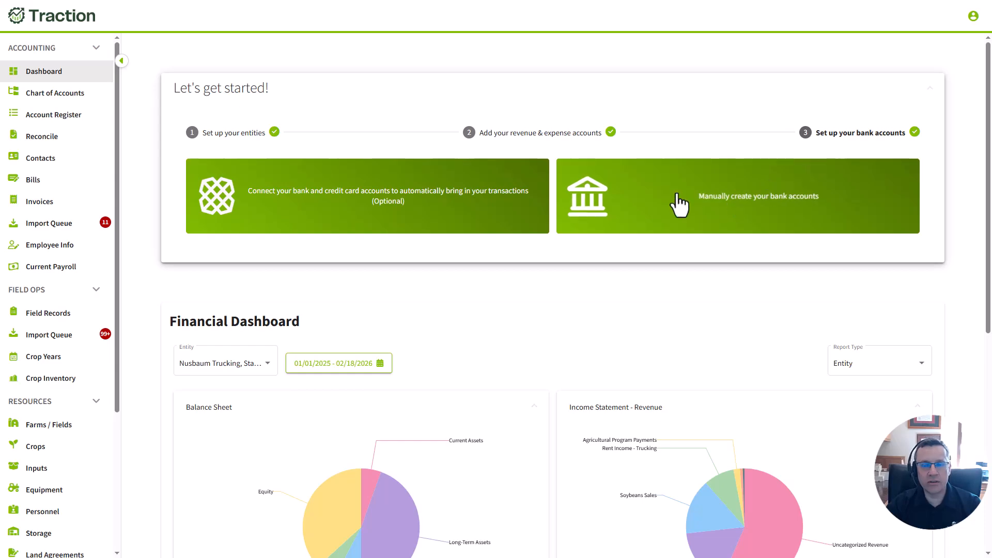
- Open the bank connection setup and view the Huntington Bank accounts
click(317, 206)
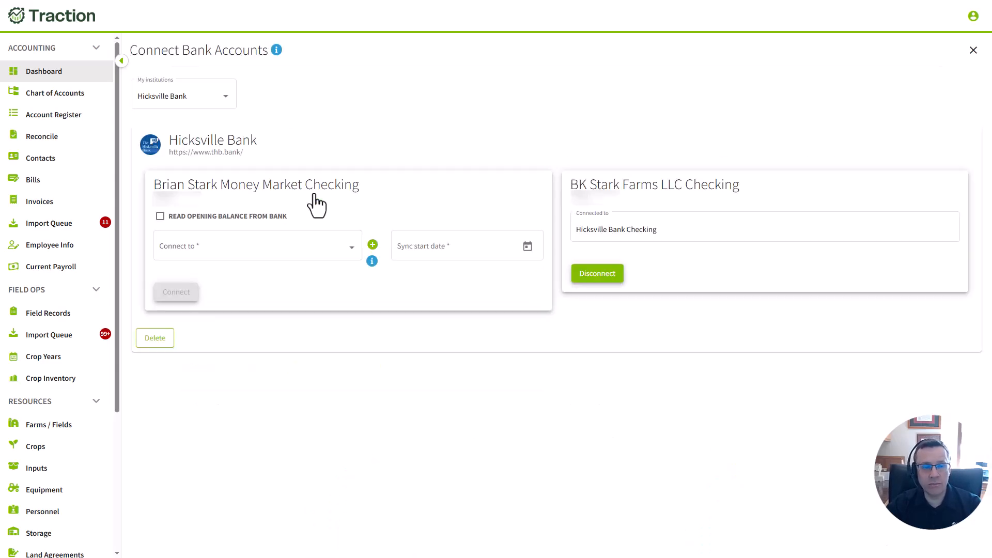
click(226, 98)
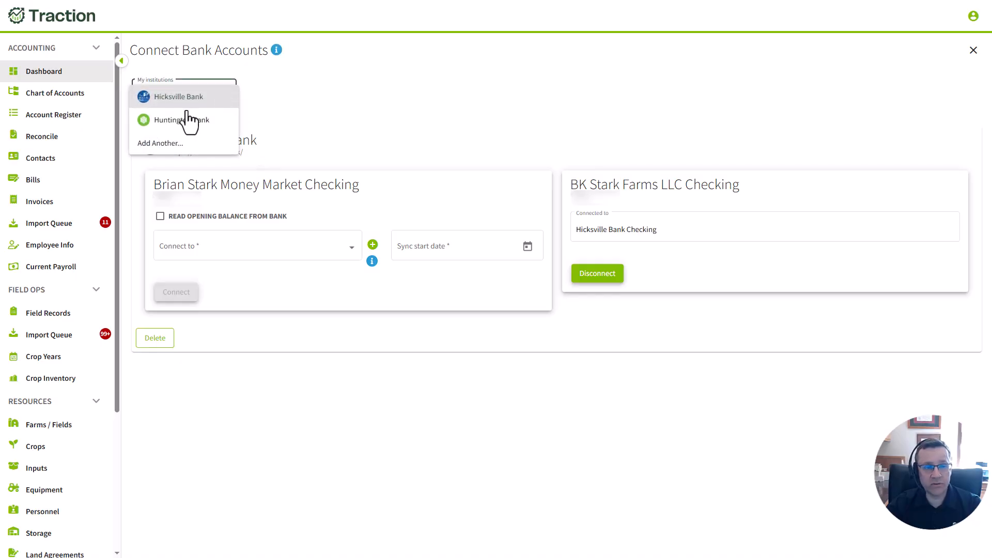
click(174, 122)
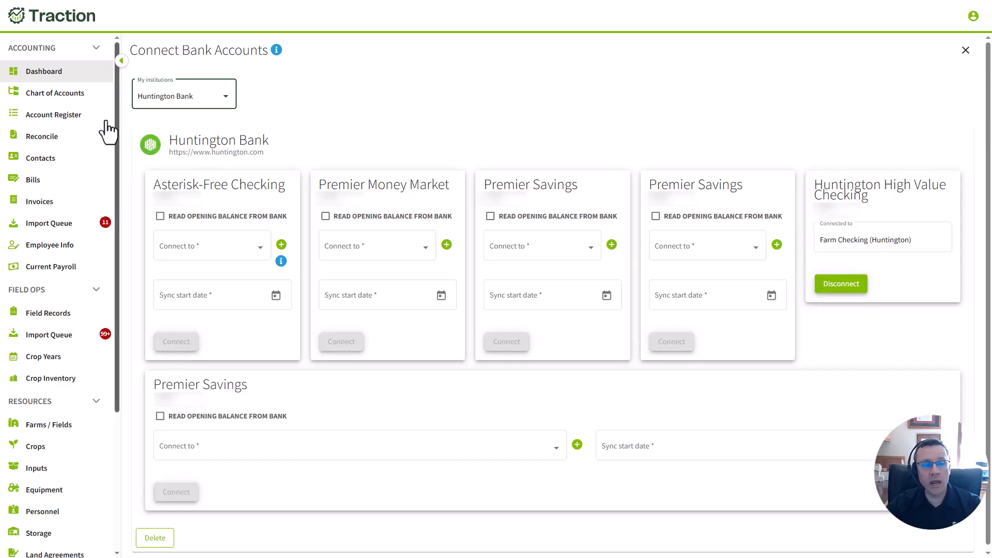
- Open the account register and look through the Farm Checking (Huntington) transactions
click(50, 120)
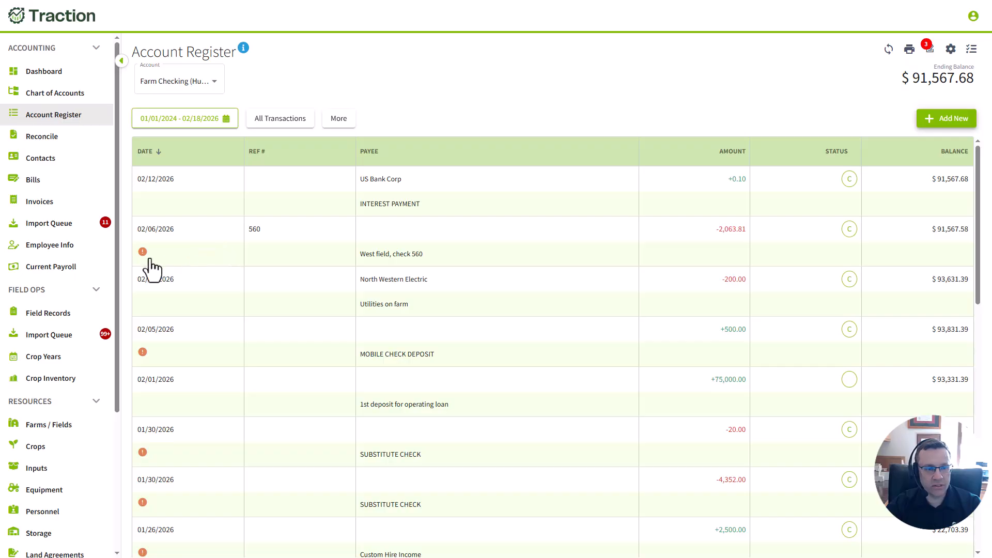
scroll(199, 377, down, 4)
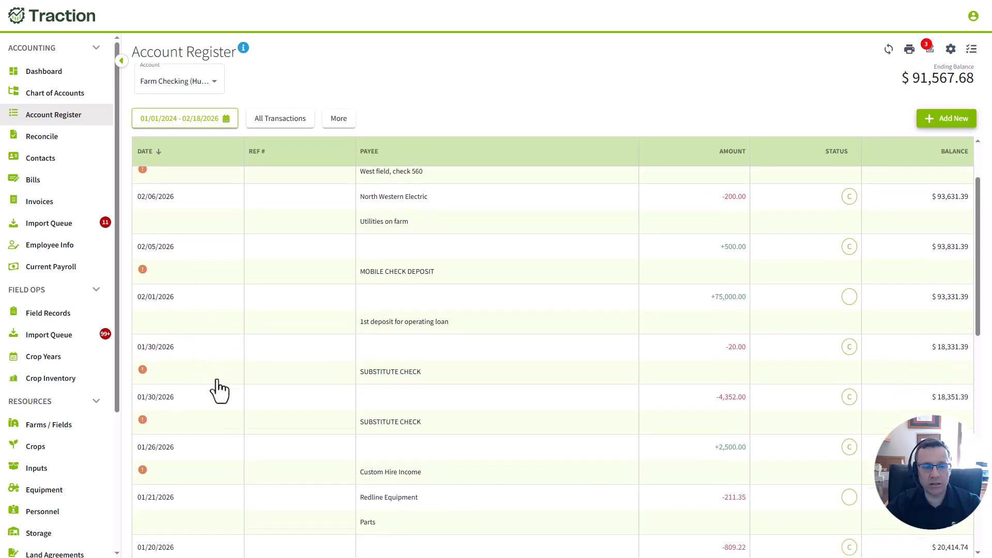
scroll(199, 377, up, 4)
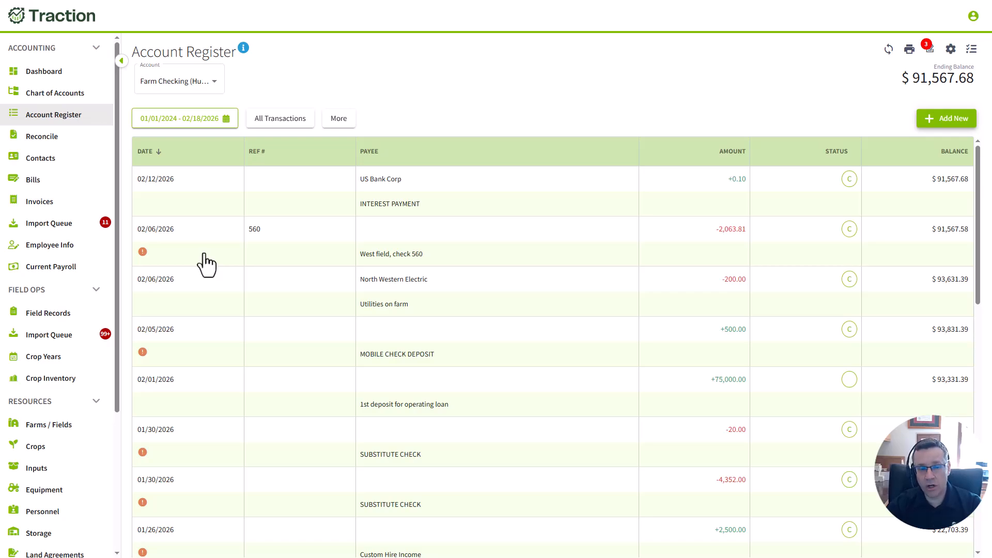
- Open the 02/06/2026 payment with the memo "West field, check 560" and choose the payee as its contact
click(412, 253)
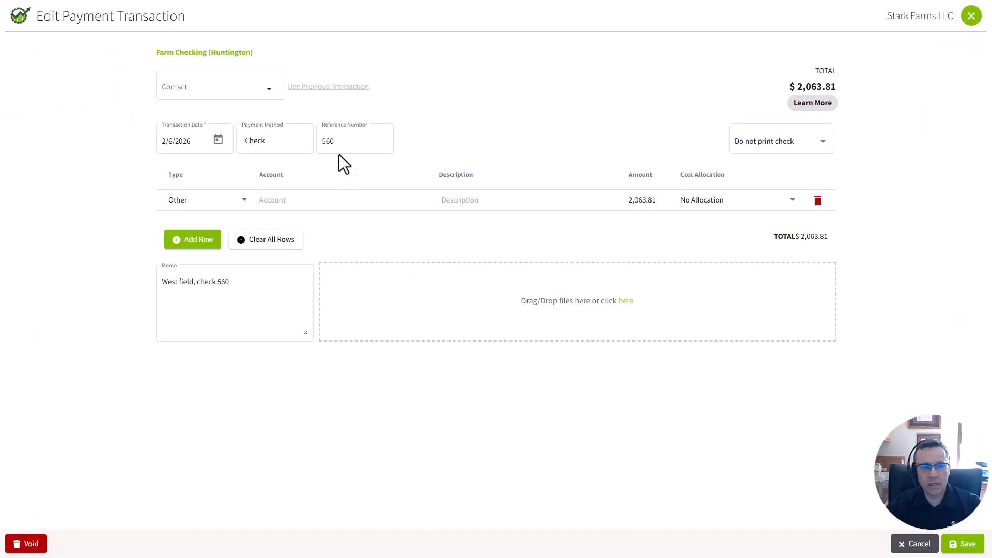
click(268, 90)
scroll(250, 161, down, 1)
scroll(223, 158, down, 1)
click(195, 150)
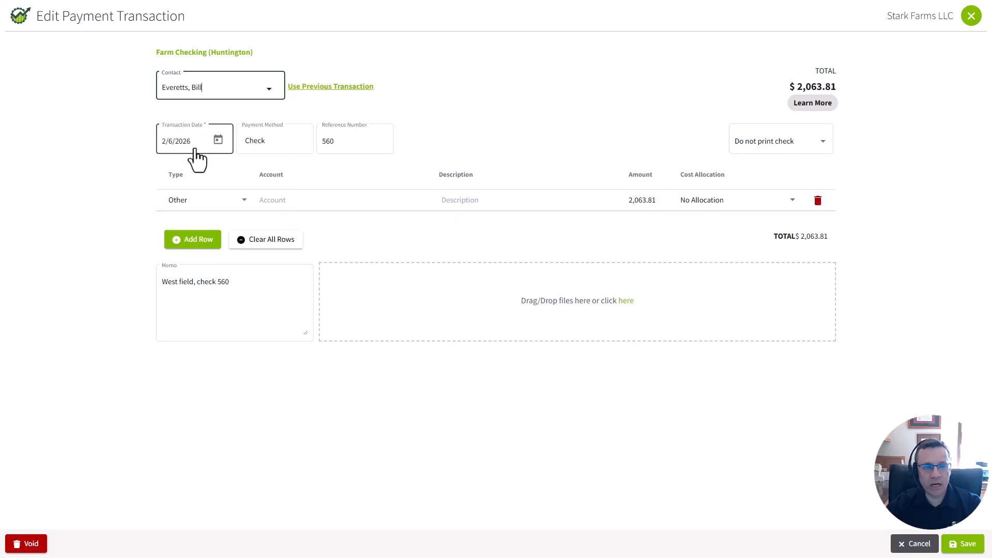
- Assign the Rent Expense - Land account to the payment's line
click(279, 202)
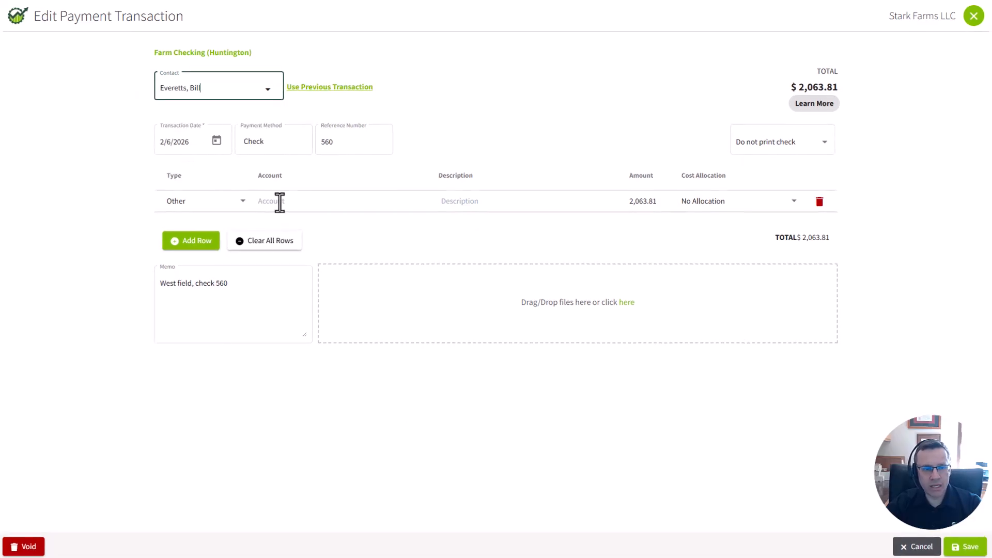
scroll(361, 289, down, 3)
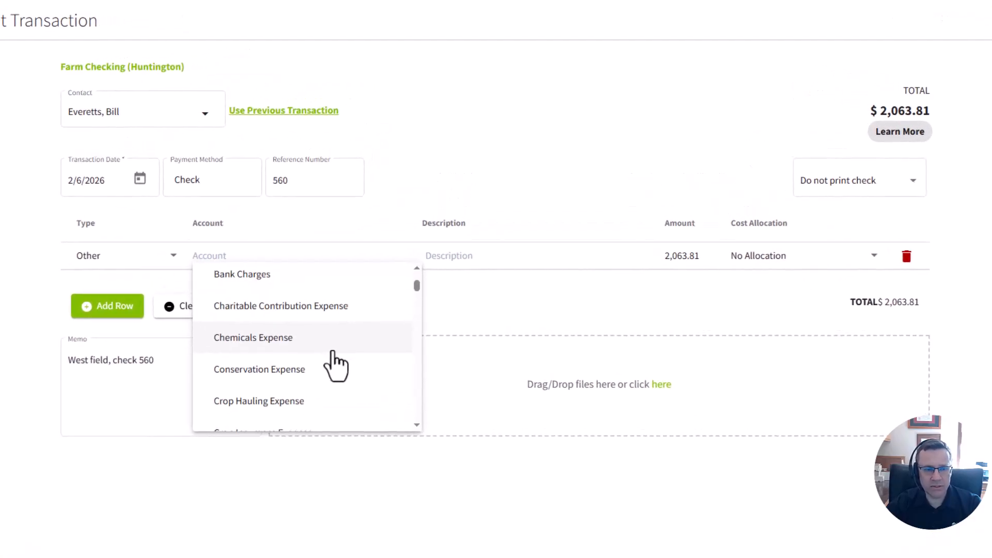
scroll(336, 382, down, 10)
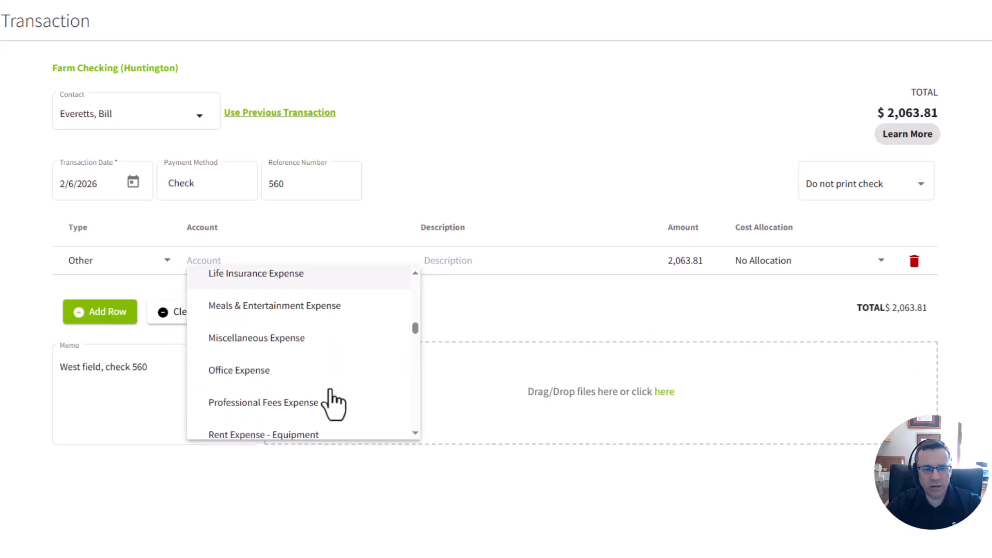
scroll(333, 403, down, 3)
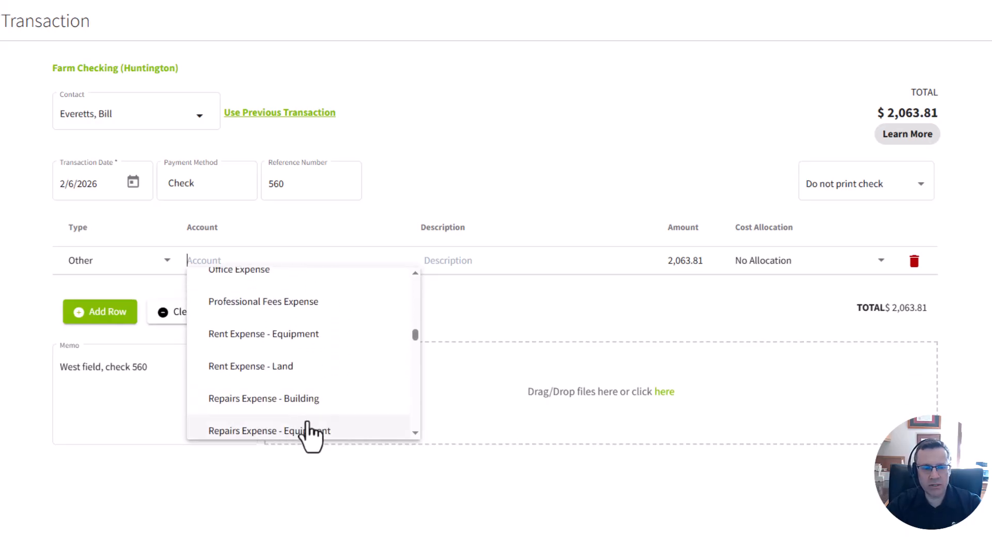
click(258, 319)
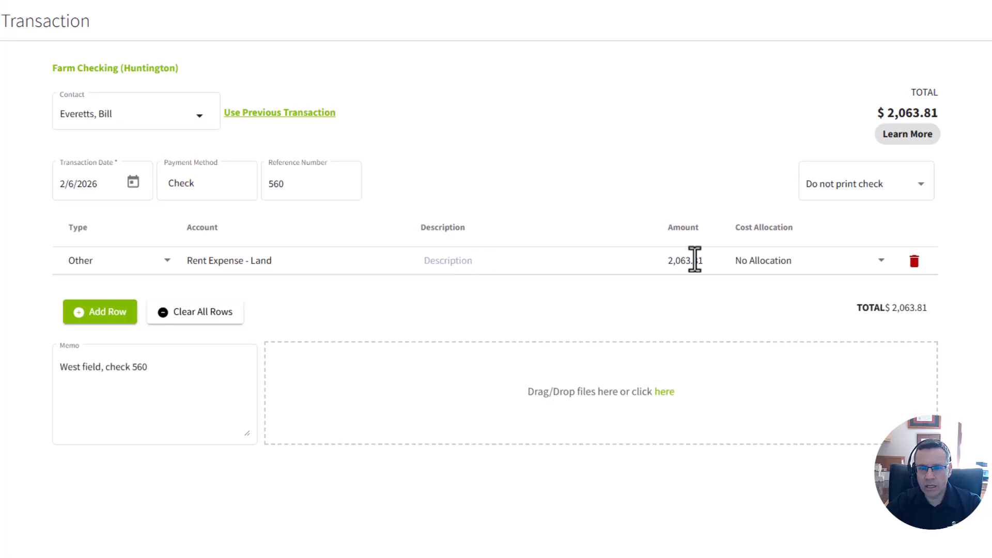
- Allocate the rent cost to the Grain Corn 2025 zone of field 2020 - West 20.5 on Demo Farms 3, and save the payment
click(768, 265)
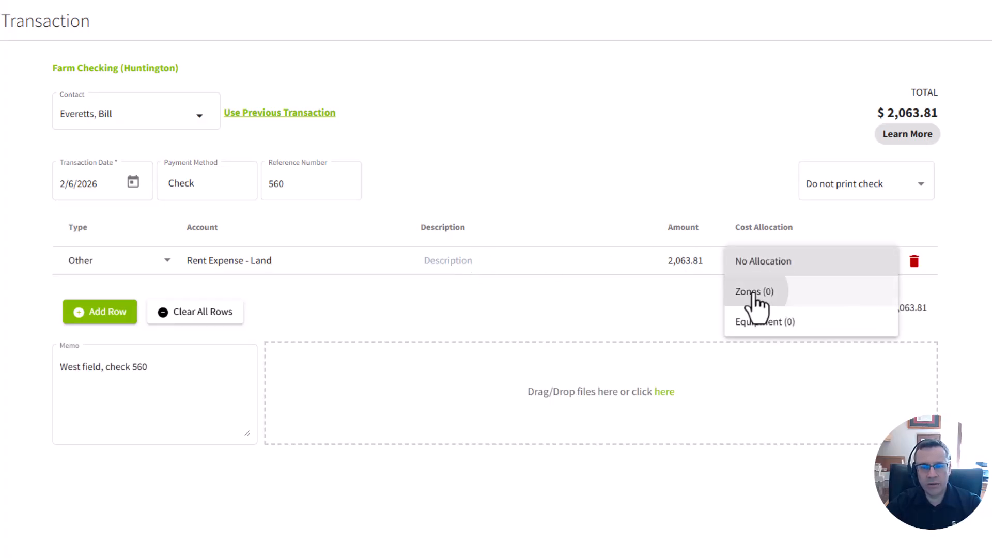
click(754, 292)
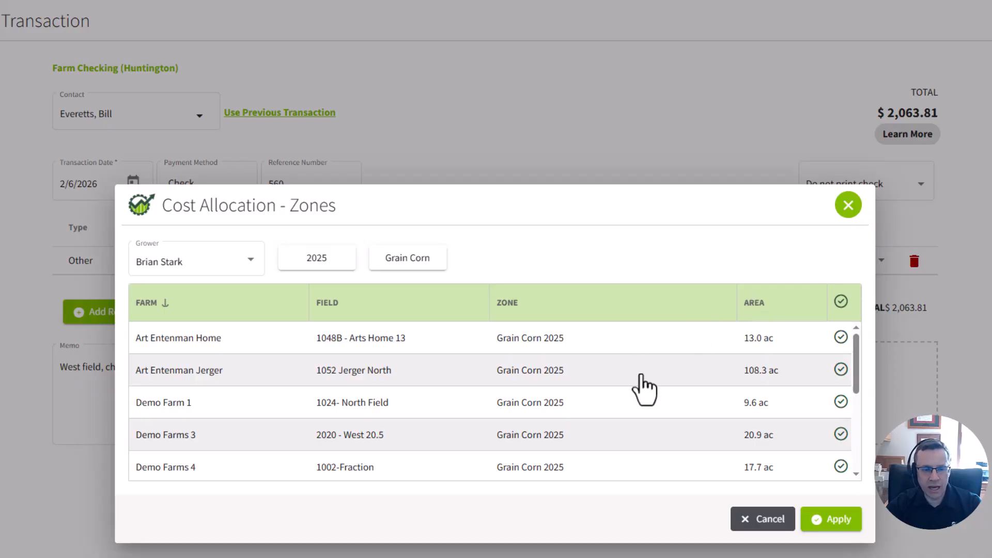
scroll(643, 387, down, 3)
scroll(652, 388, down, 1)
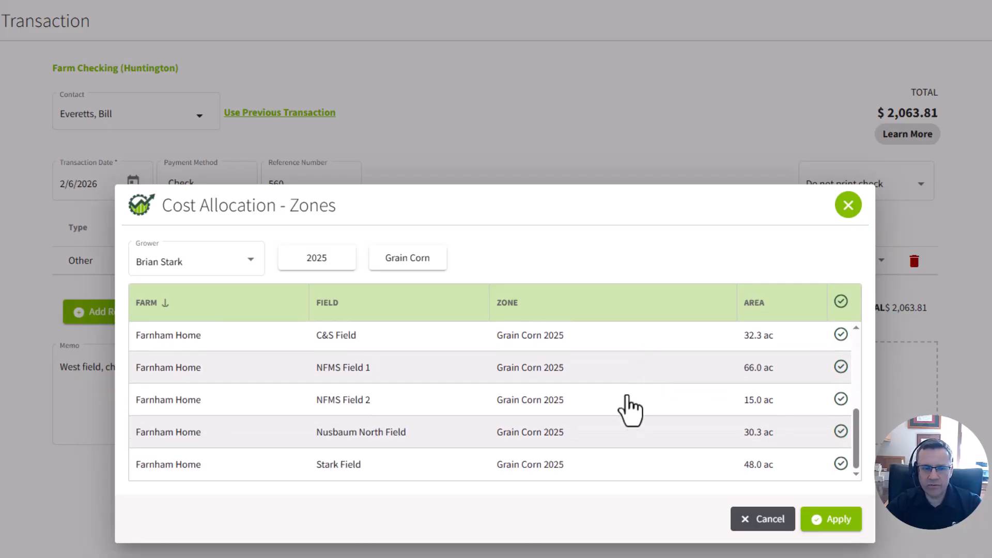
scroll(652, 421, up, 2)
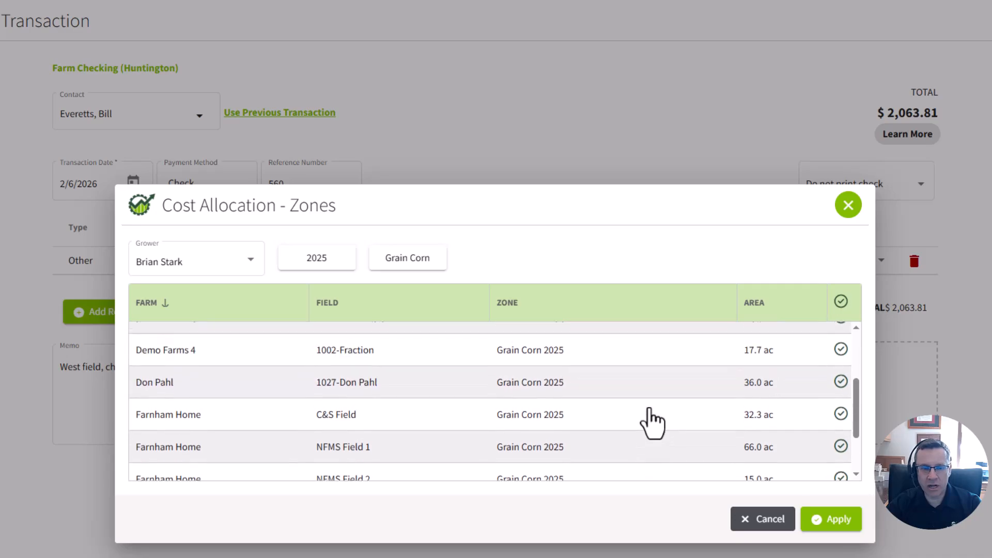
scroll(656, 421, up, 1)
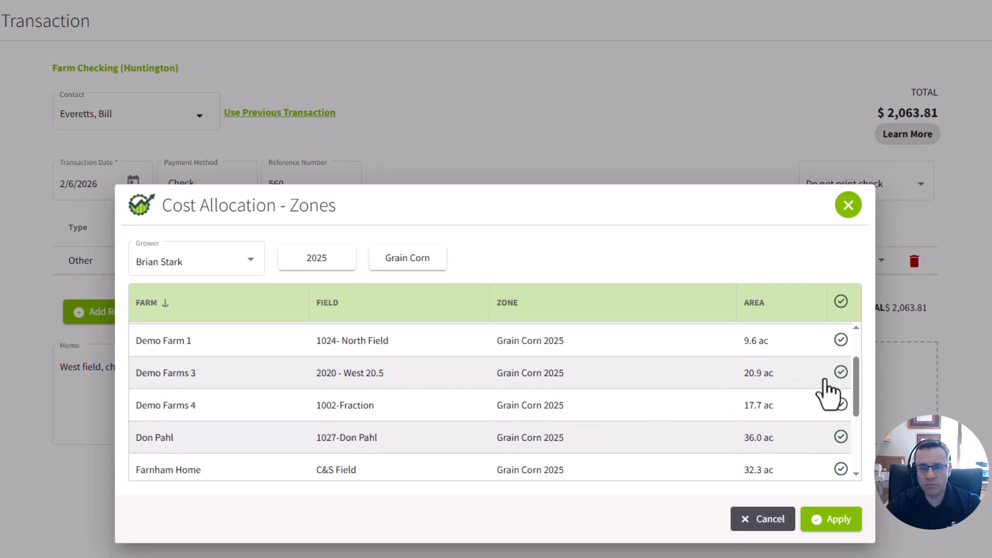
click(841, 372)
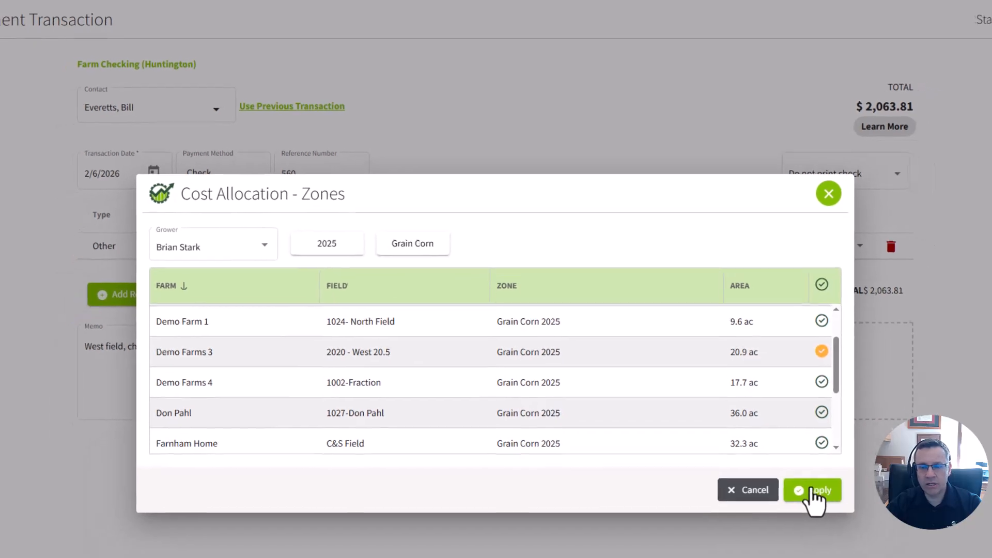
click(831, 518)
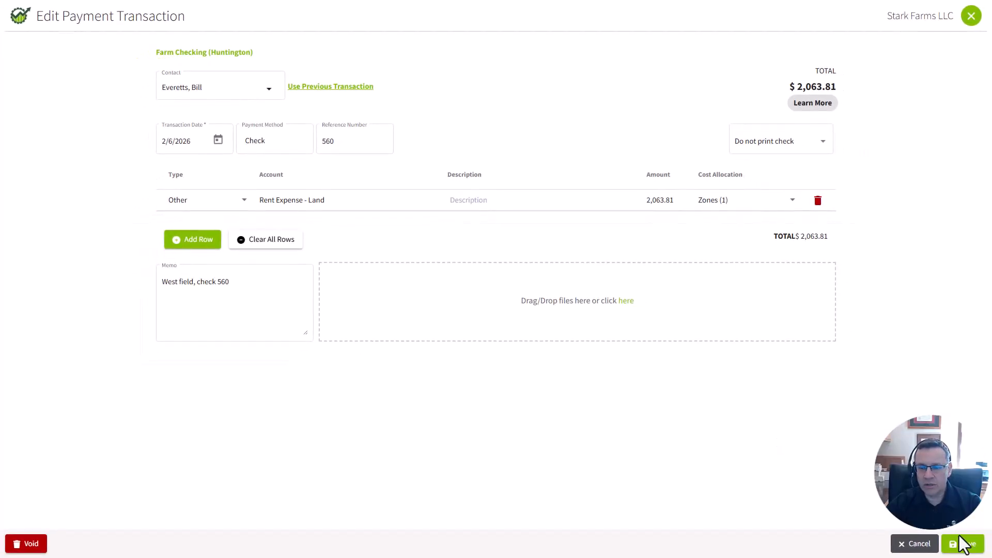
click(967, 545)
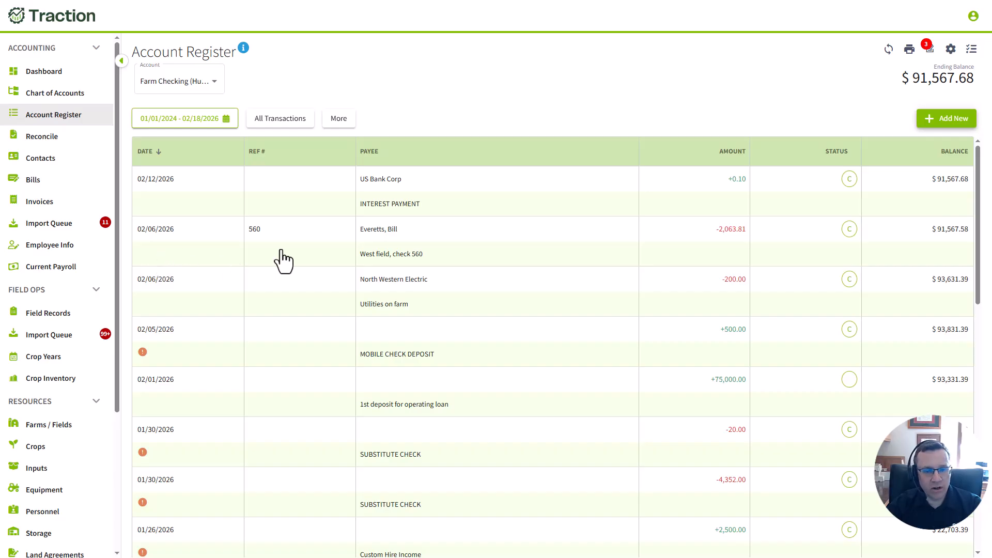
- Start a new payment in the account register with Keystone Co-op as the contact
click(933, 123)
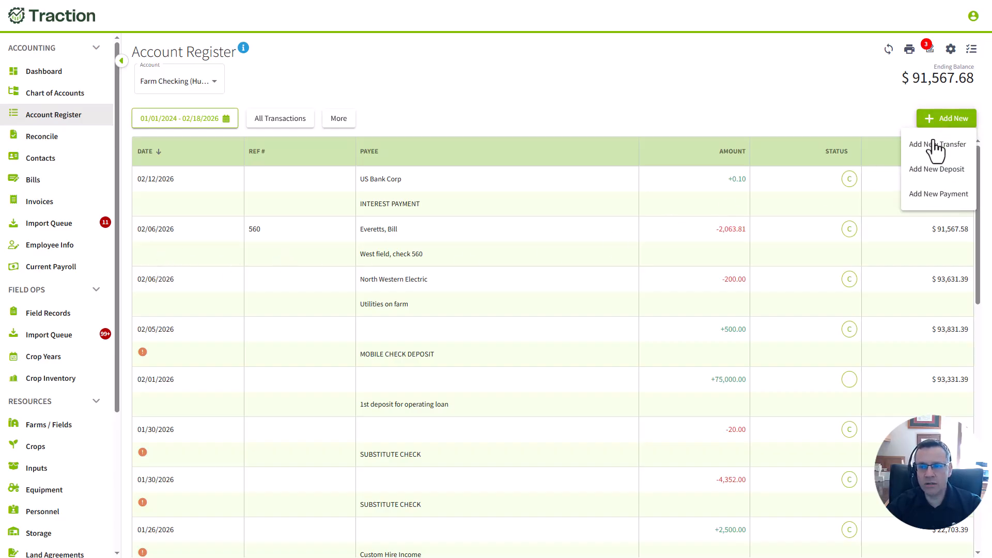
click(938, 193)
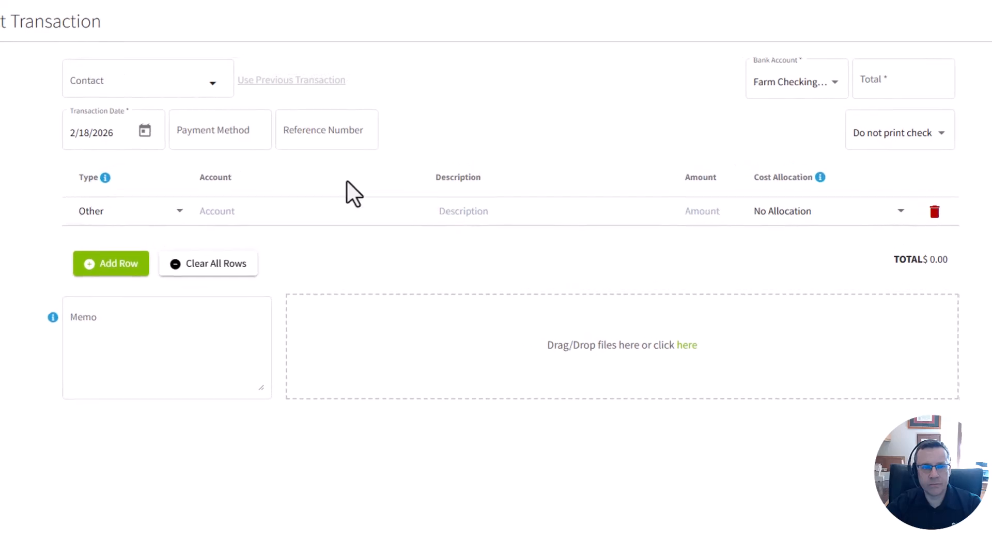
click(213, 83)
scroll(181, 196, down, 5)
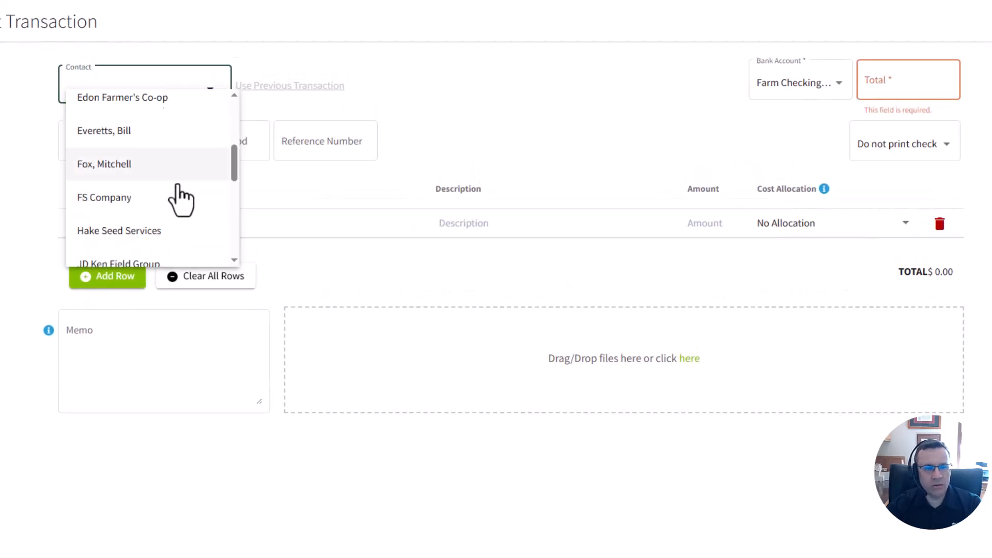
scroll(177, 199, down, 3)
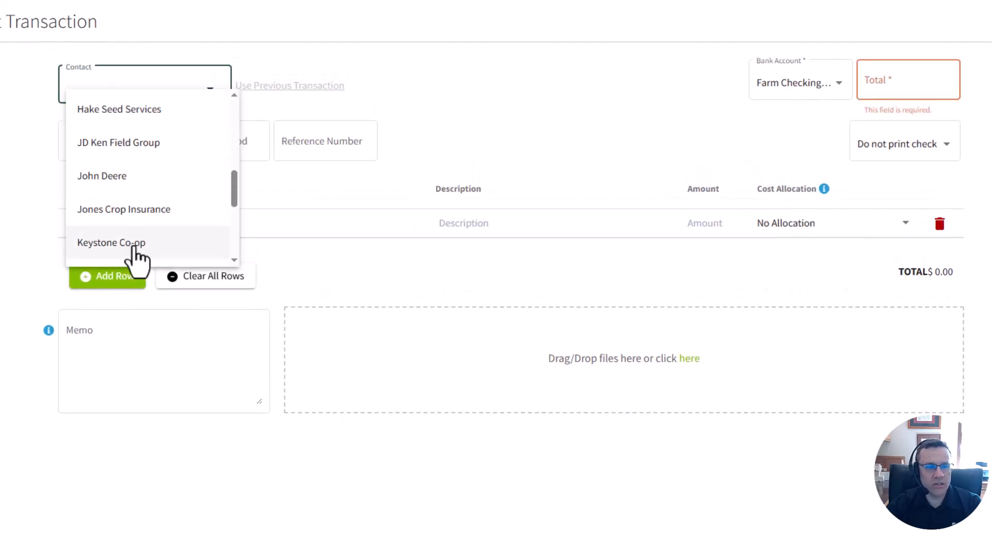
click(136, 245)
- Set the payment's total to 7500 and its payment method to Check
click(871, 86)
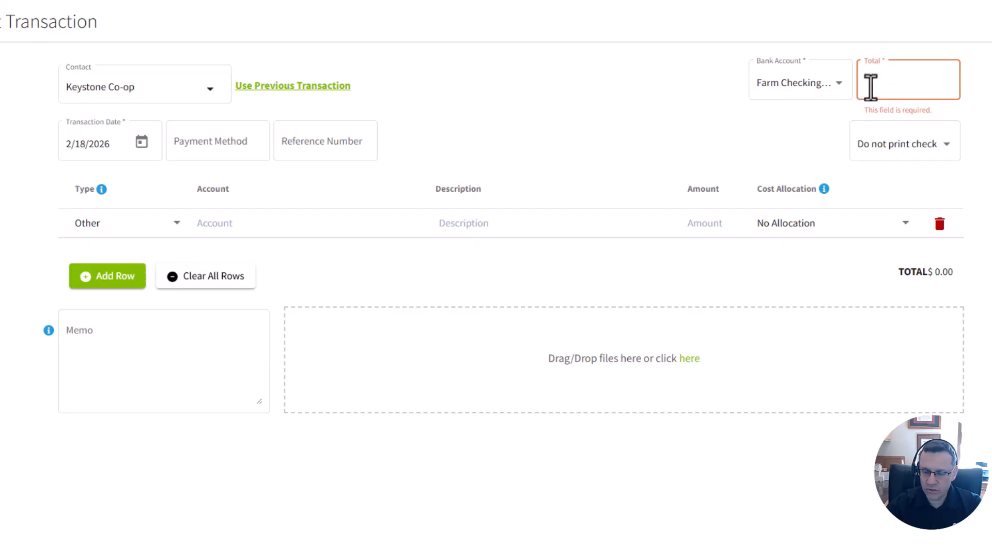
text(7500)
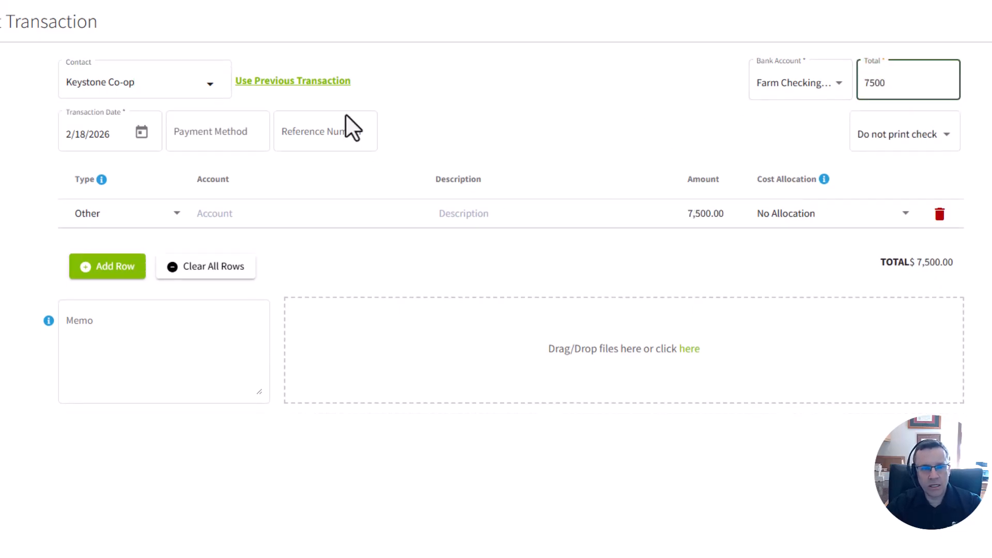
click(231, 131)
click(219, 268)
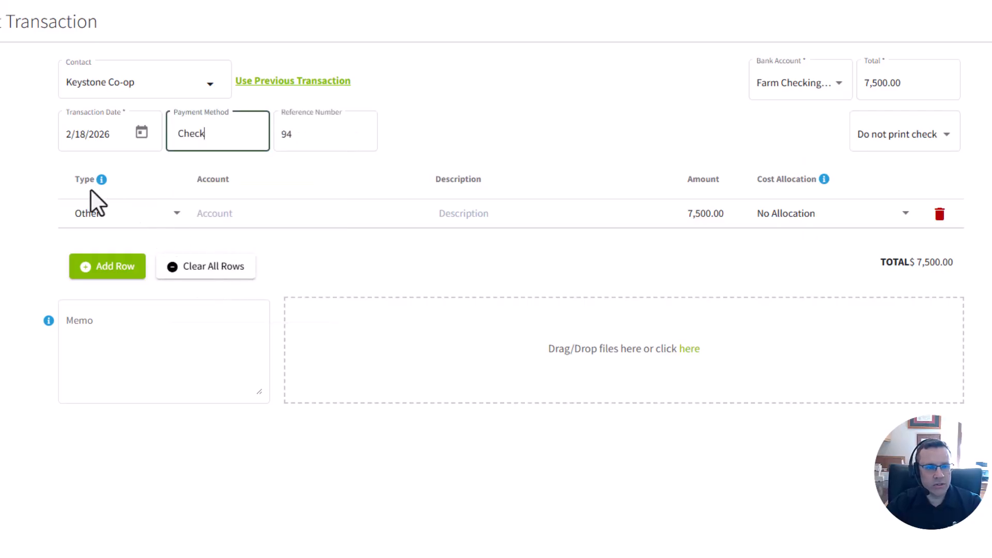
- Set the payment's first line to the Inputs type with the Seed account
click(181, 218)
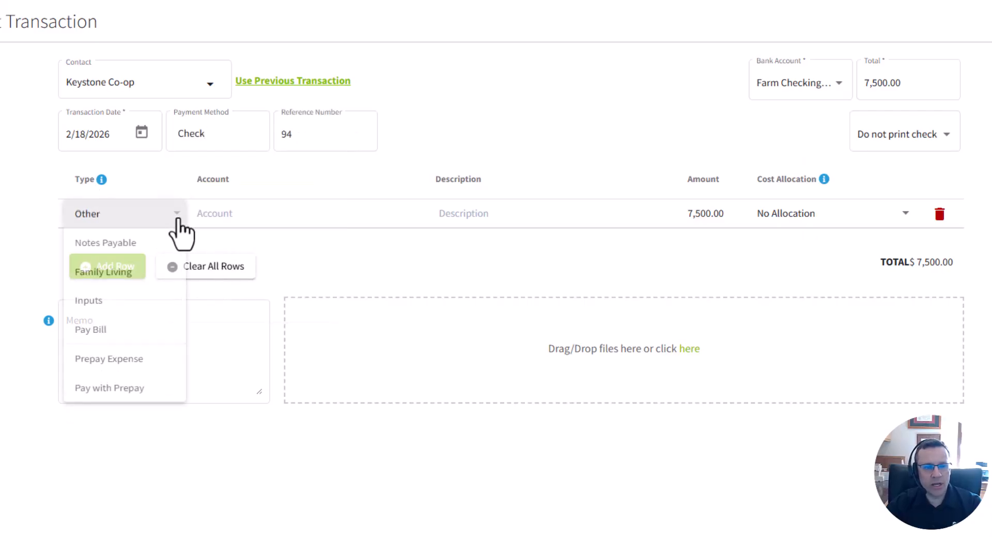
click(111, 308)
click(231, 216)
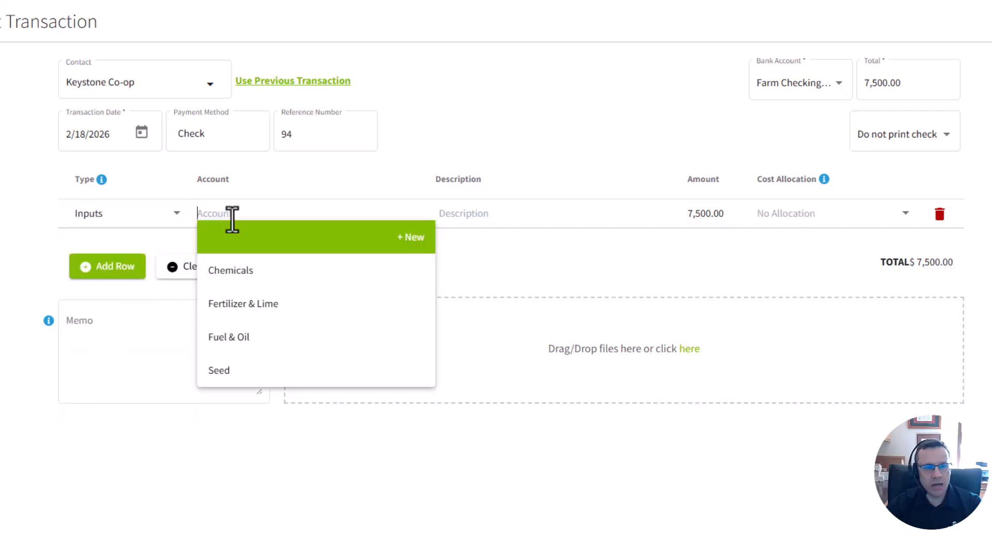
click(235, 370)
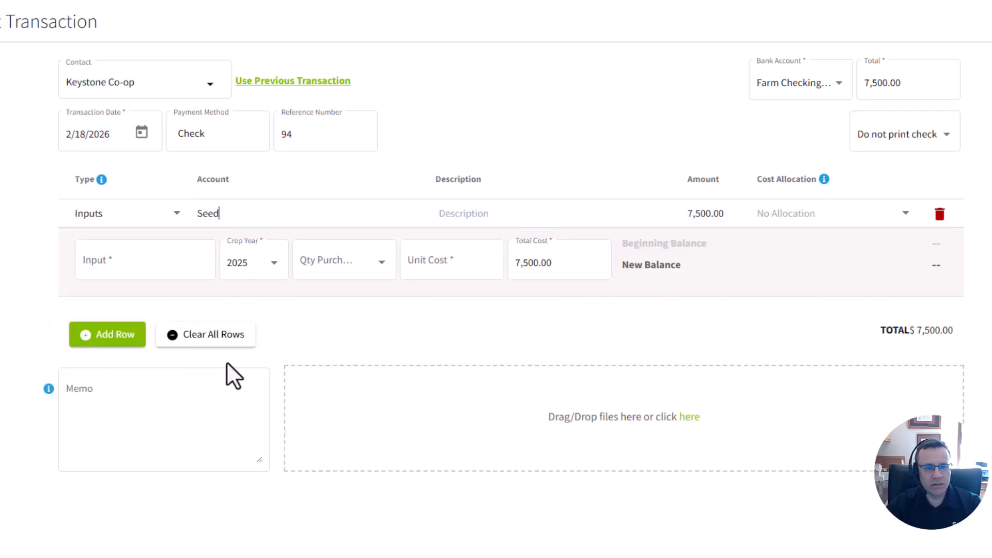
- Record the first seed purchase as 10 bags of 205-40VT4PRIB at $350 per bag
click(144, 262)
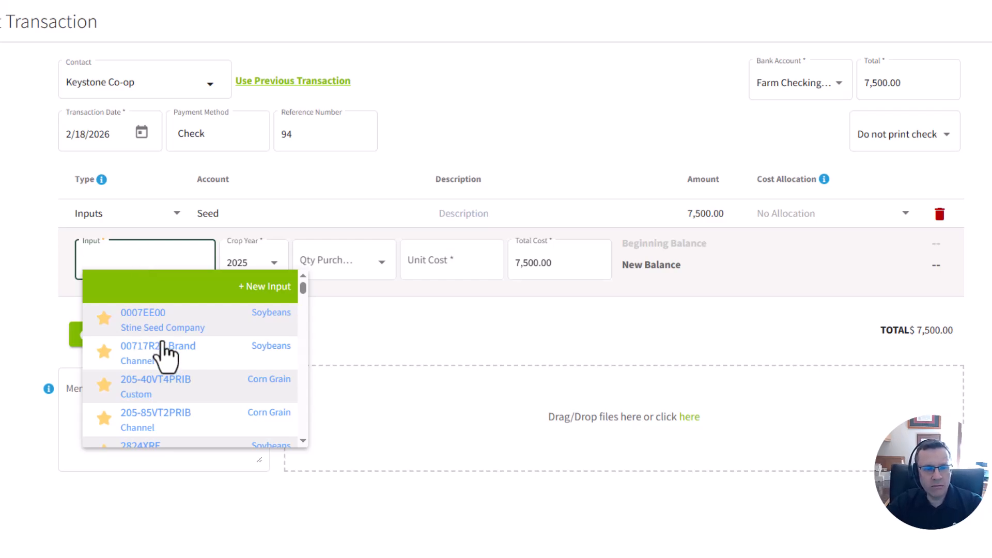
click(135, 391)
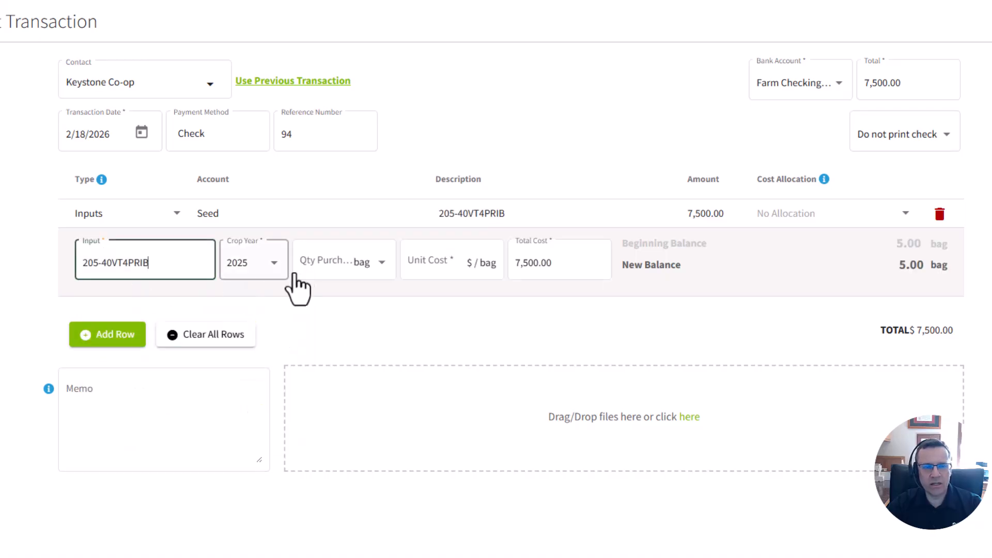
click(325, 262)
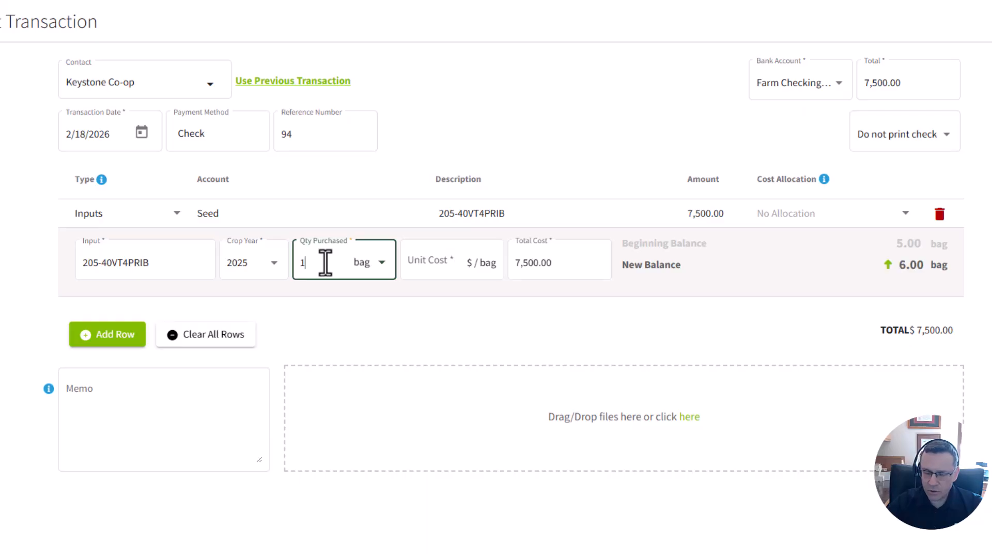
click(413, 260)
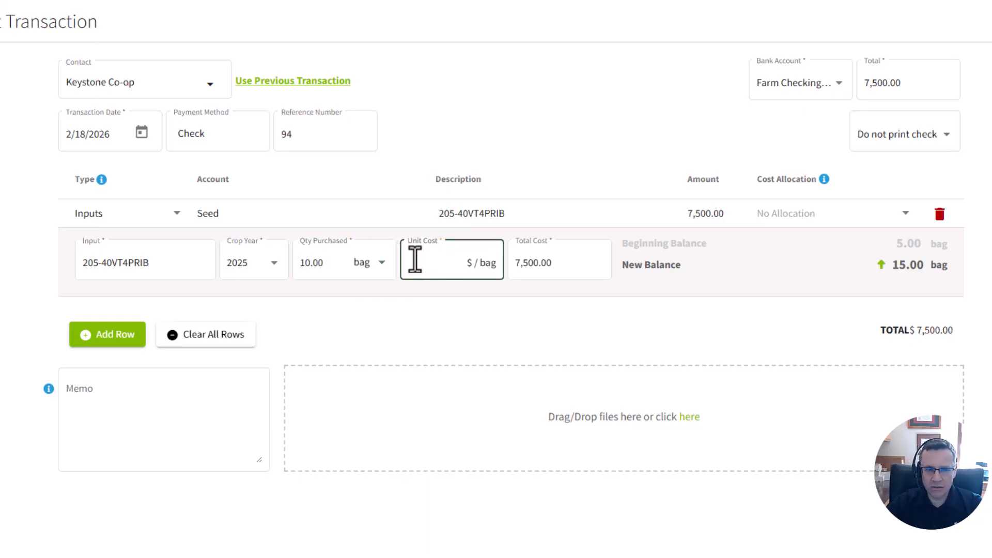
text(350)
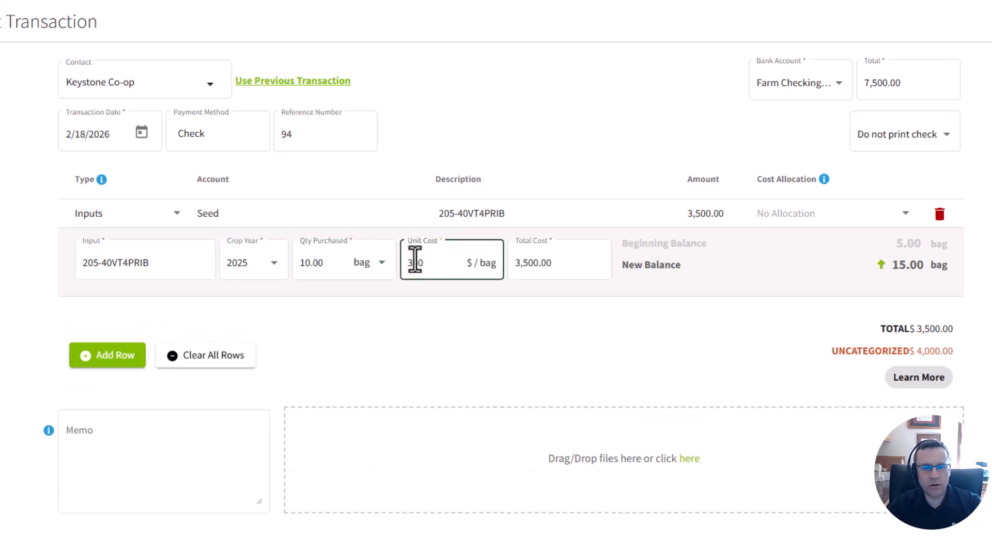
- Add a second line to the payment with the Inputs type and the Seed account
click(106, 356)
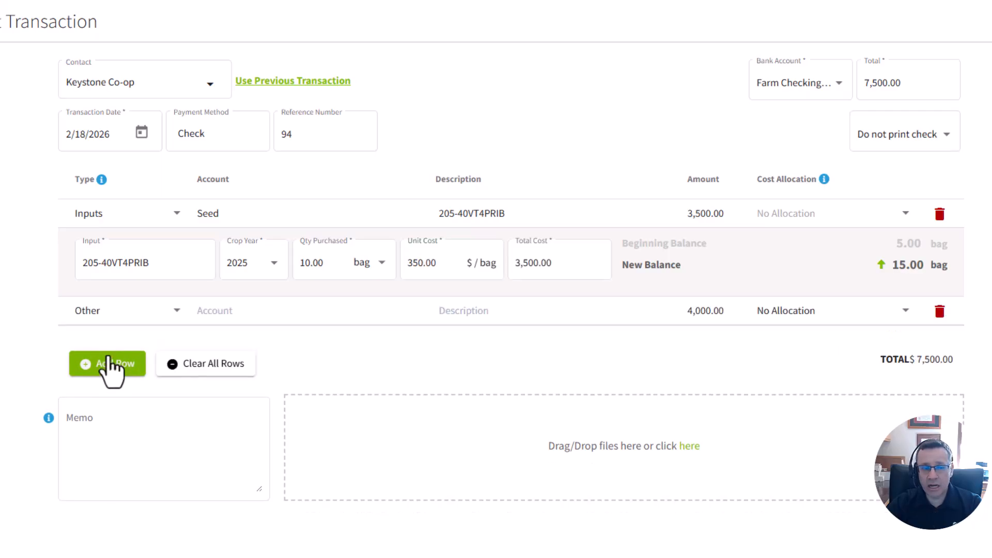
click(175, 315)
click(115, 406)
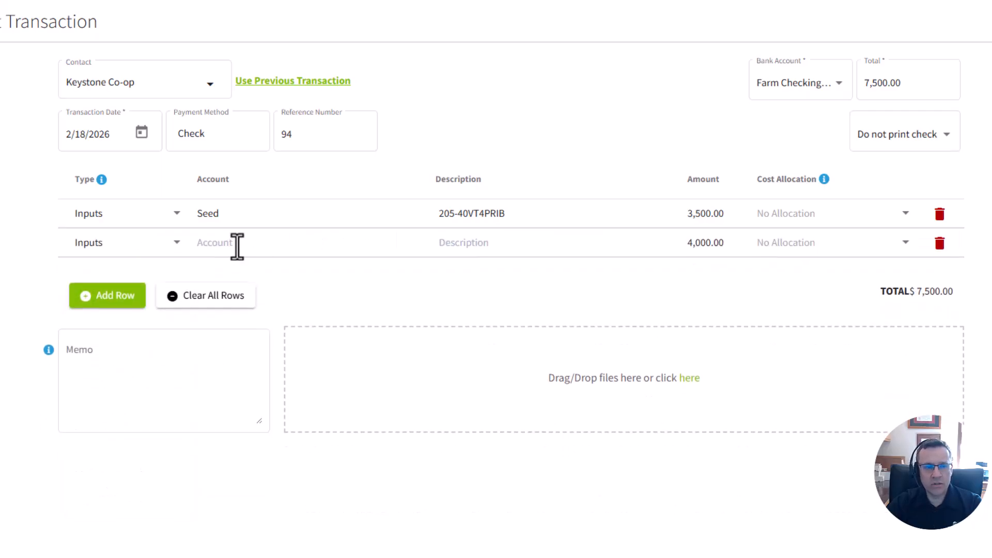
click(238, 247)
click(224, 405)
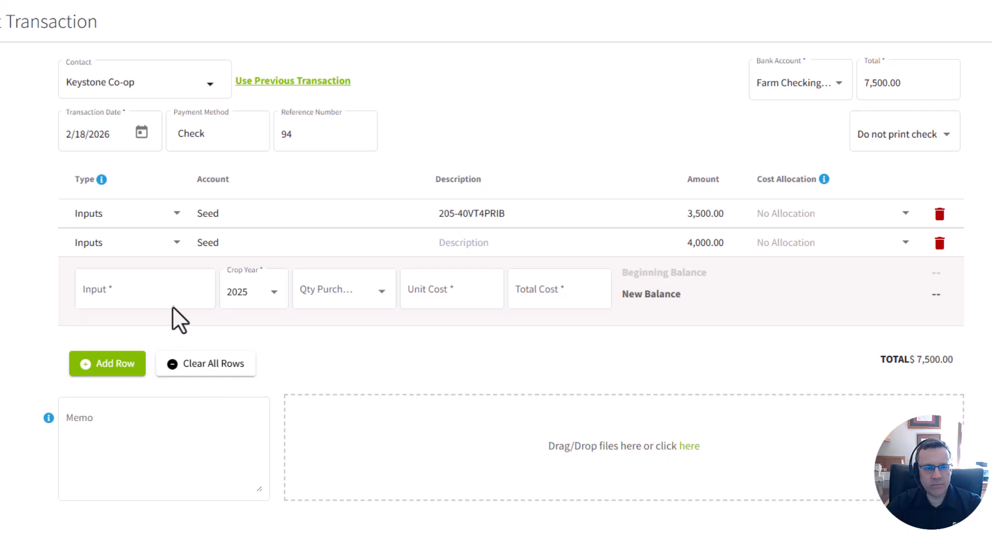
- Record the second seed purchase as 10 bags of 205-85VT2PRIB at $300 per bag
click(168, 294)
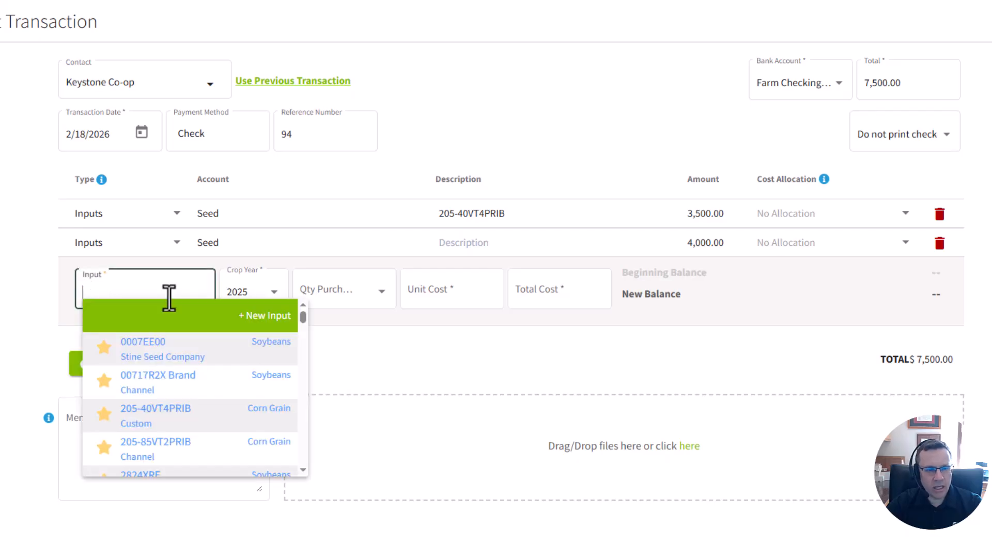
click(140, 450)
click(329, 291)
text(10)
click(427, 297)
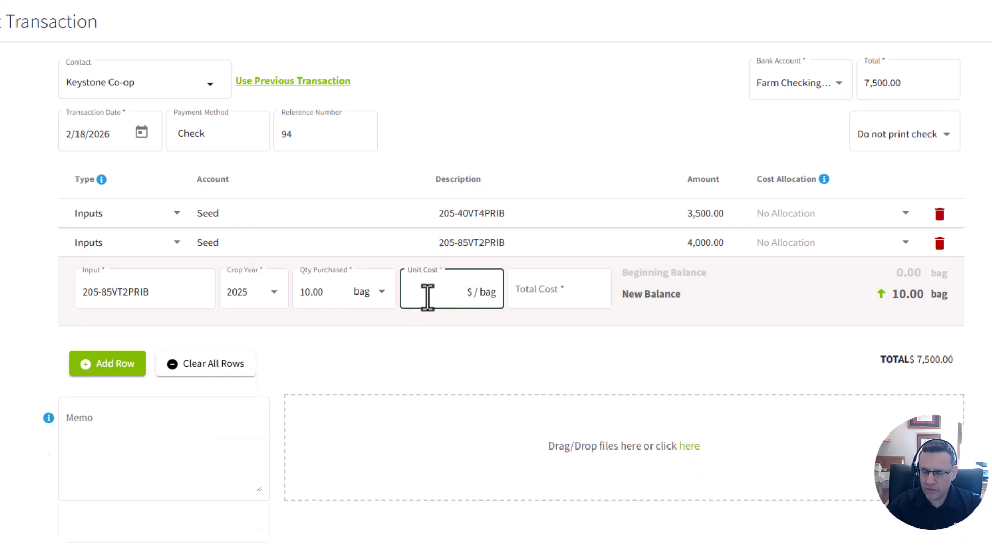
text(300)
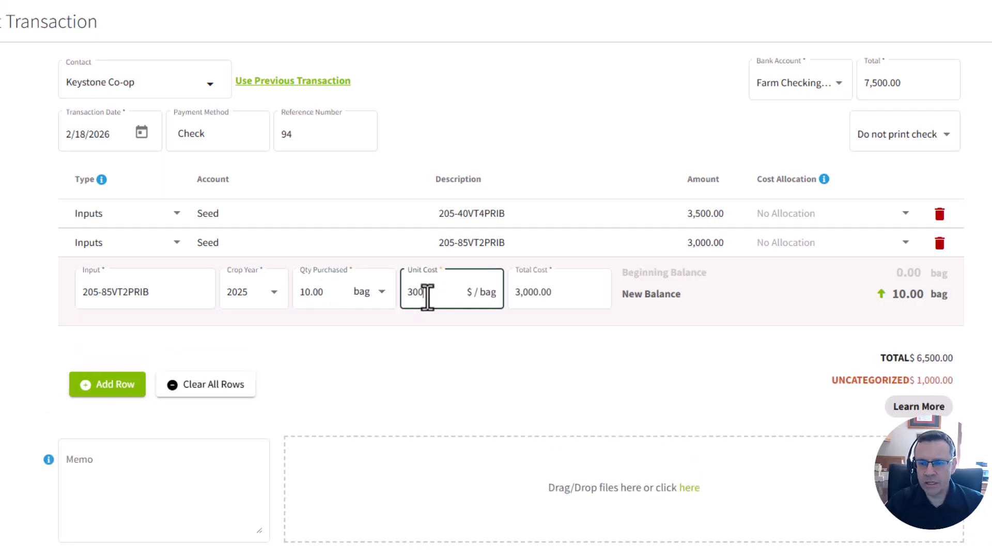
click(463, 359)
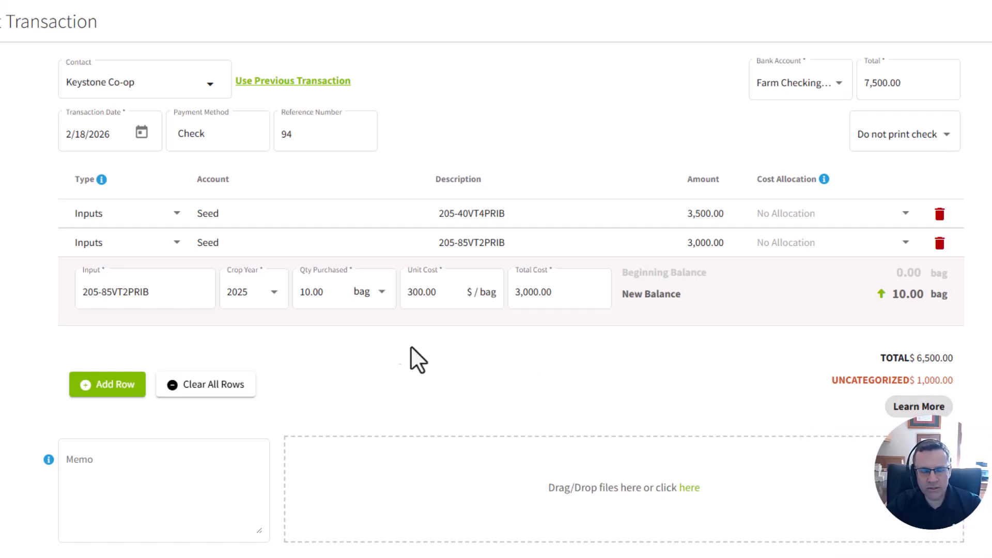
- Add a third line for the remaining amount with the Repairs Expense - Equipment account and the description "parts"
click(115, 389)
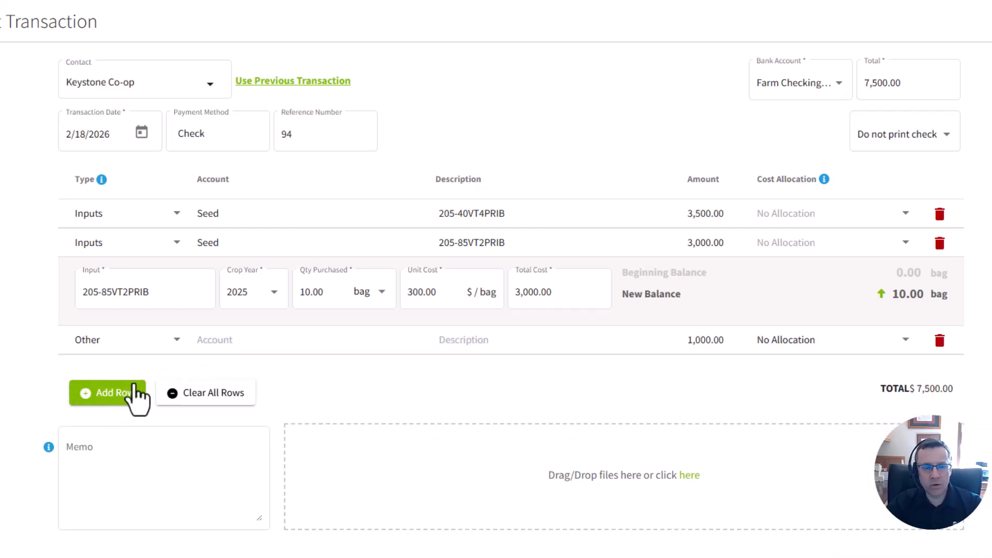
click(232, 341)
text(re)
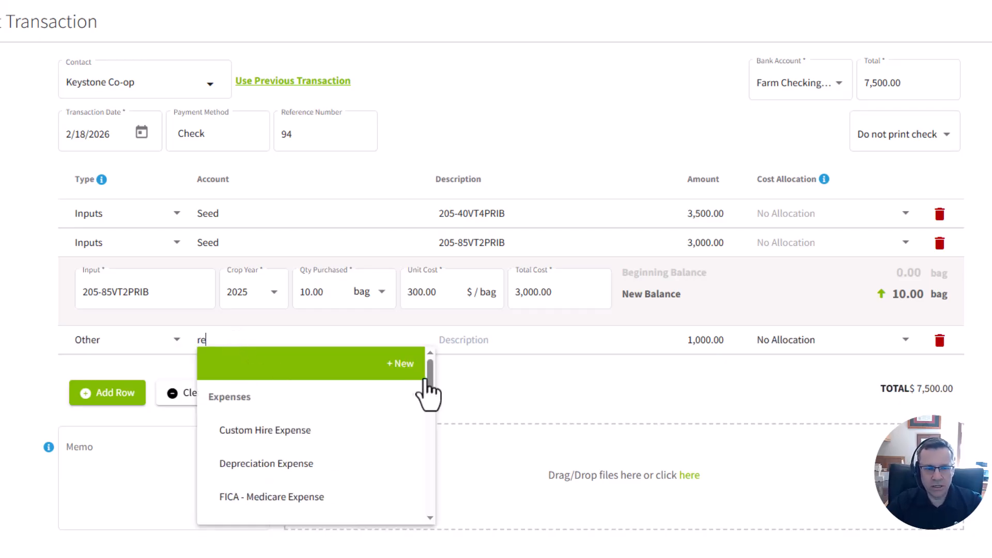
drag(430, 380, 430, 417)
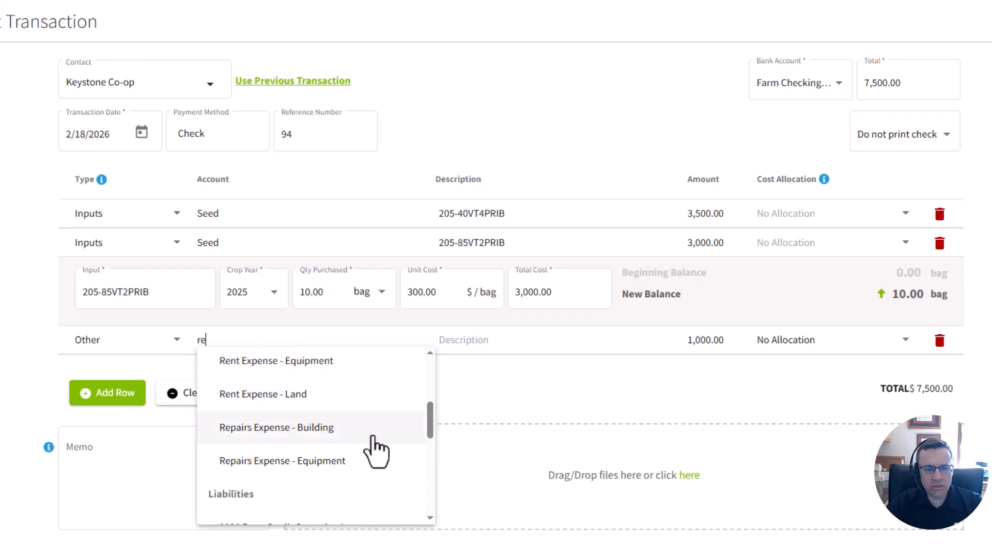
click(304, 461)
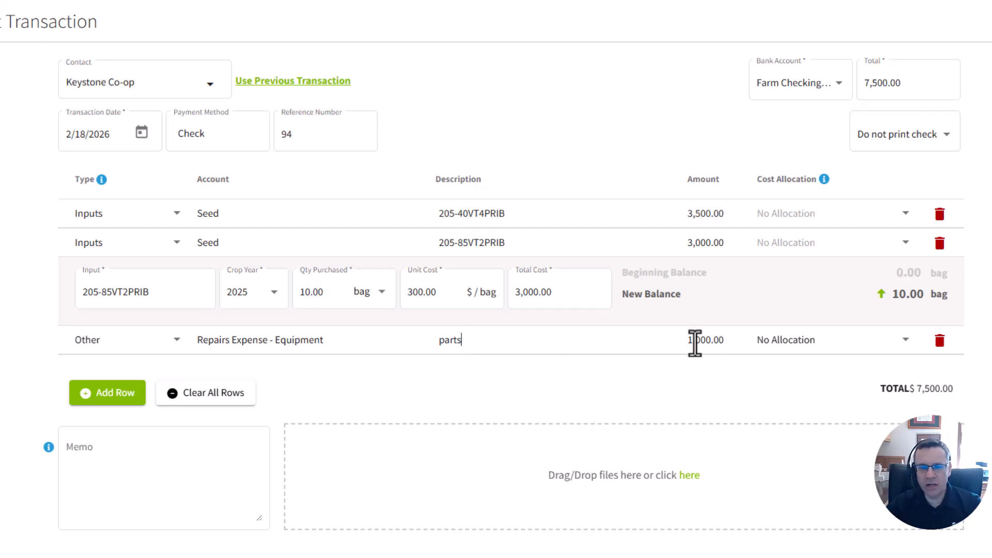
- Allocate the full parts cost to the JD 7R 330 Tractor equipment and apply the allocation
click(786, 358)
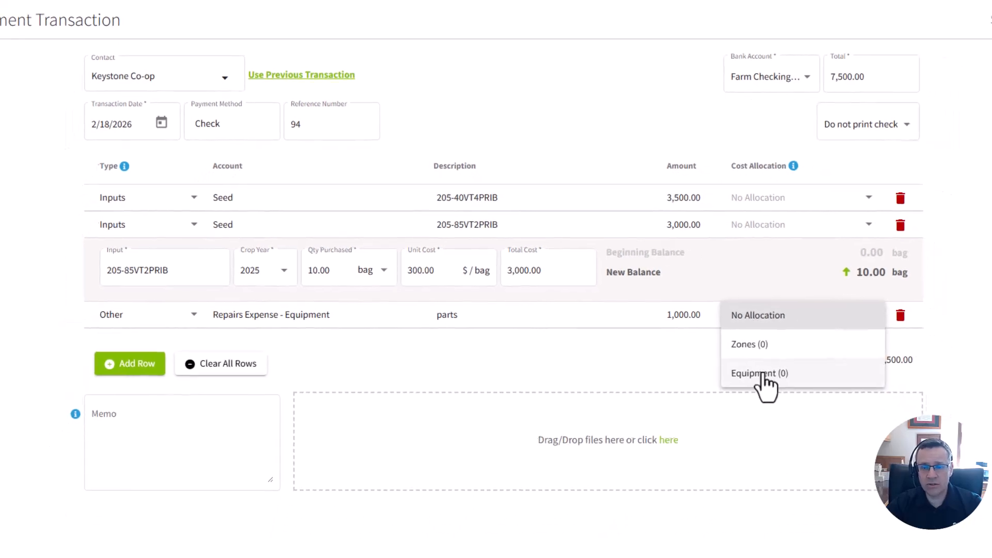
click(788, 403)
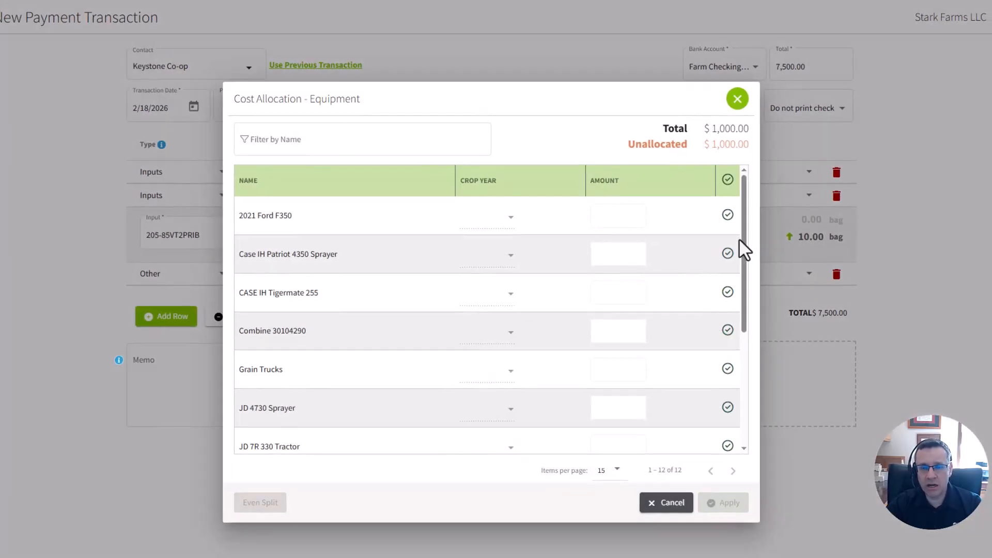
drag(743, 228, 744, 317)
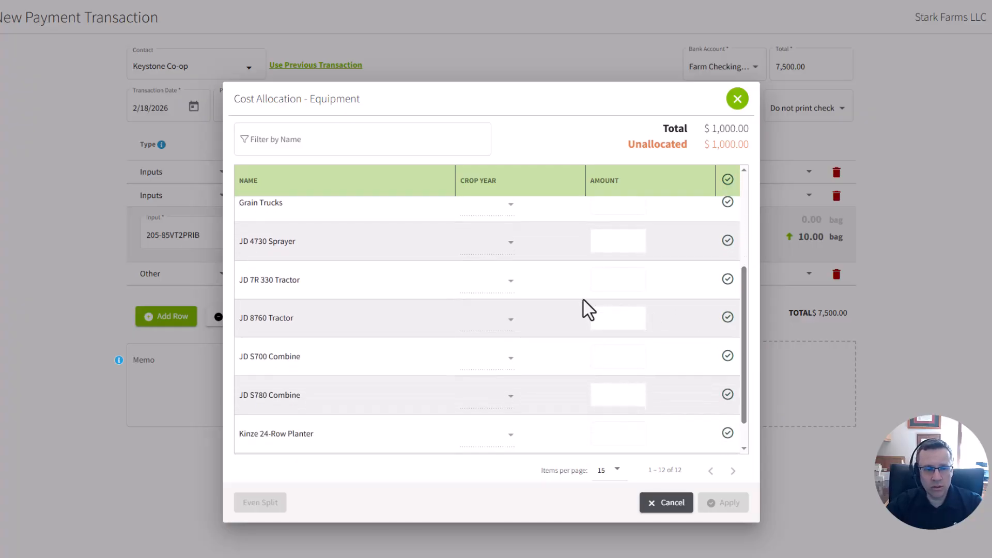
click(727, 280)
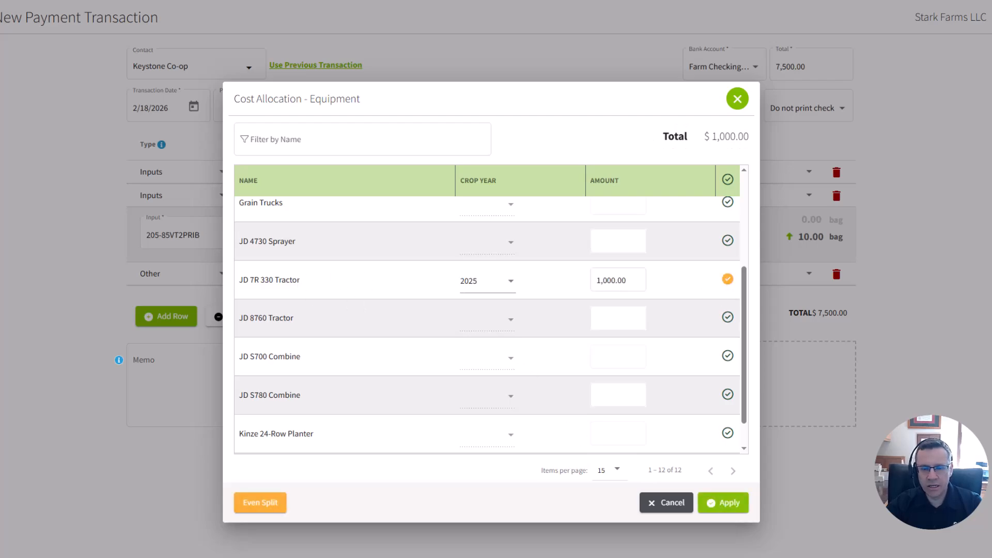
click(725, 503)
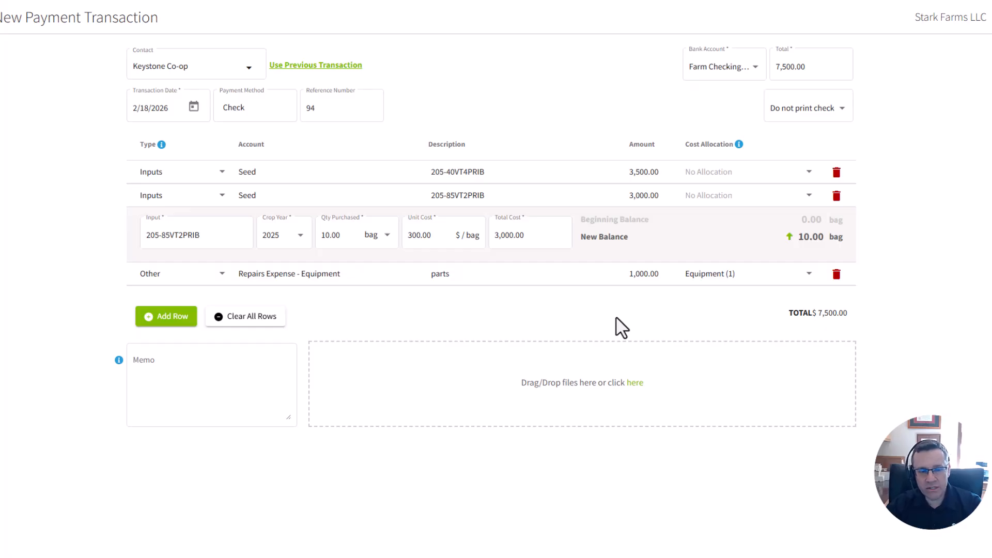
- Enter the memo "Inputs and repairs", then save and close the payment
click(170, 368)
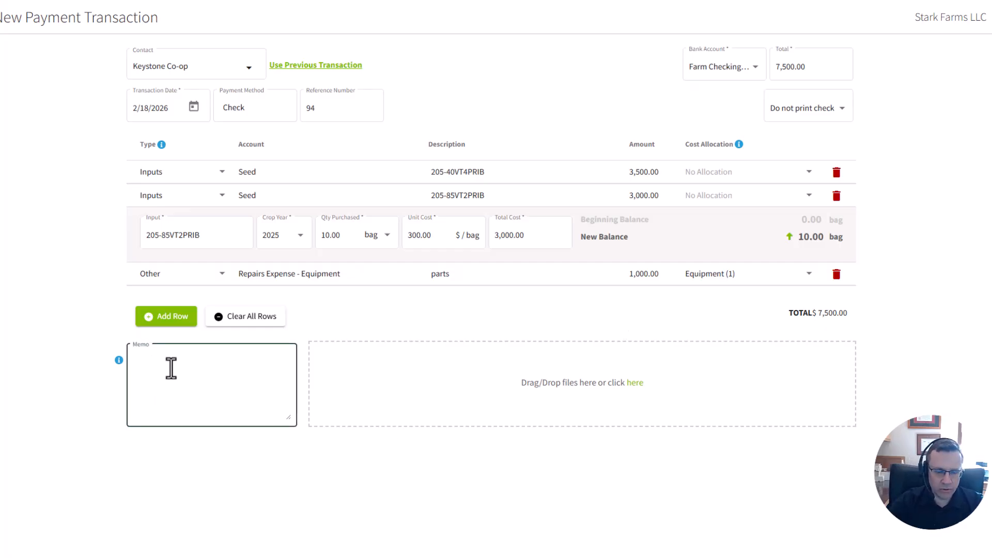
text(Inputs and re)
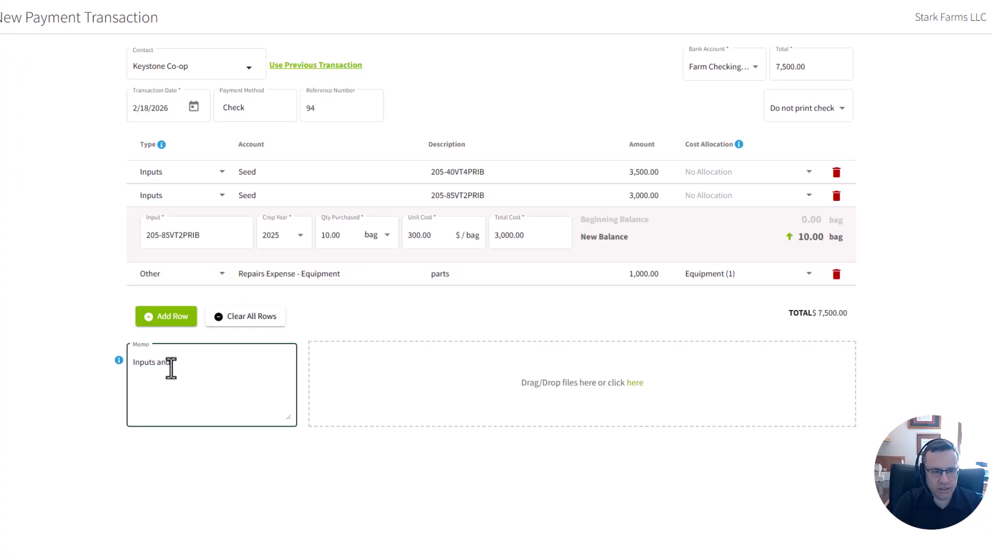
text(pairs)
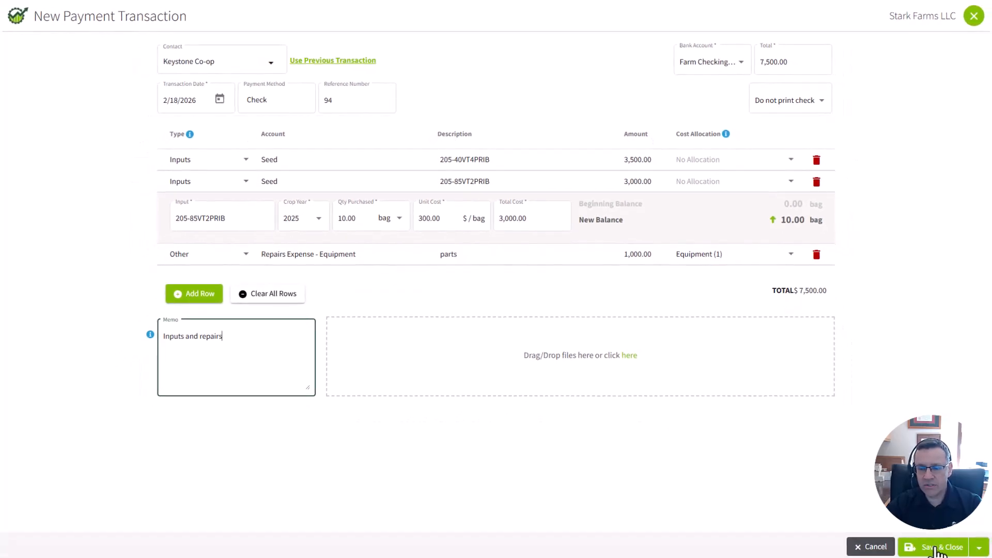
click(936, 548)
click(522, 314)
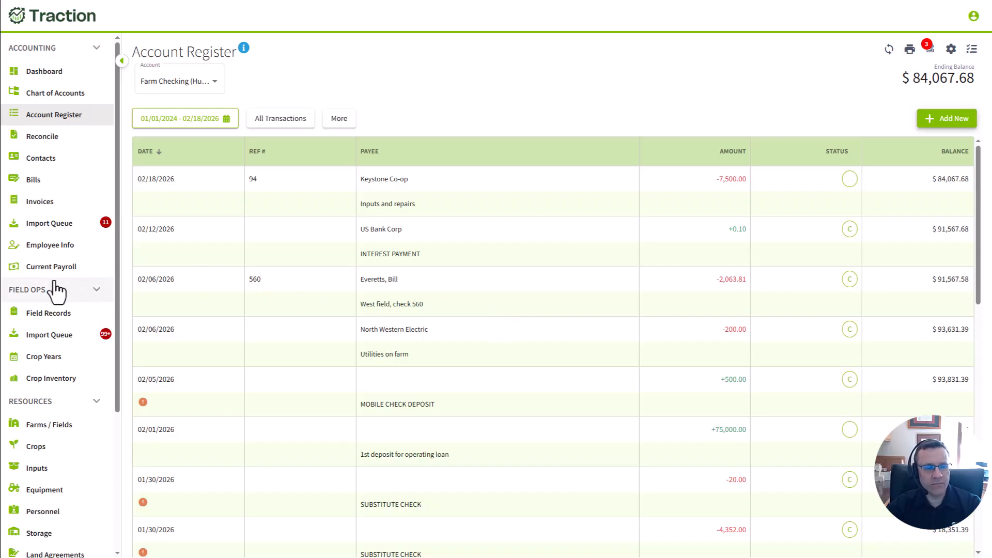
- Open the Integrations page to review the available accounting and field data integrations
scroll(62, 372, down, 4)
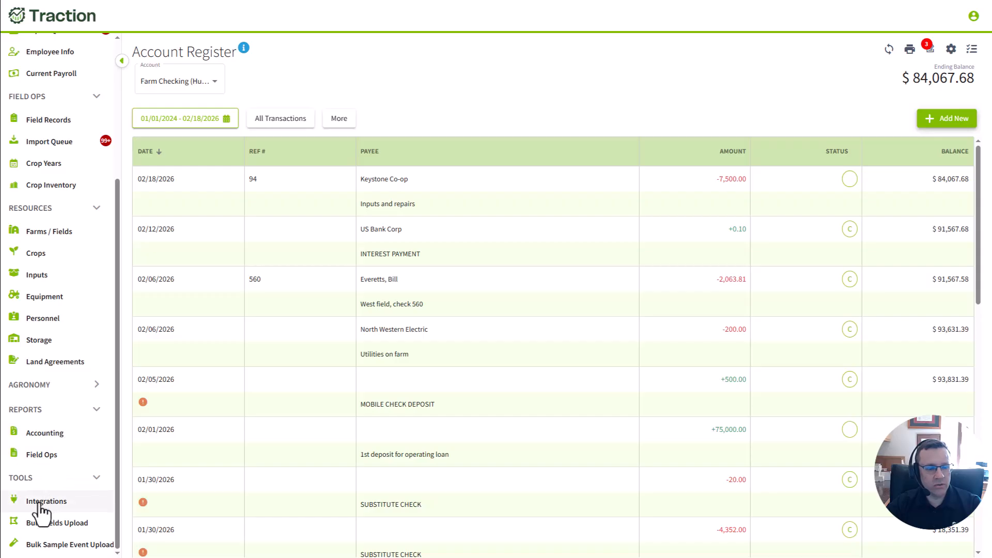
click(42, 502)
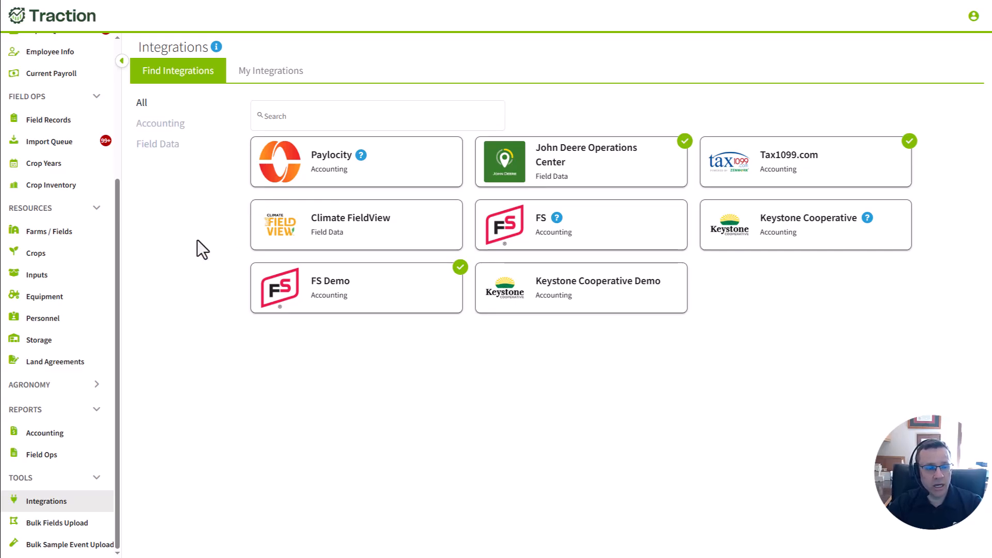
- Open the Farms / Fields page and expand the grower to view the list of farms
scroll(77, 299, up, 1)
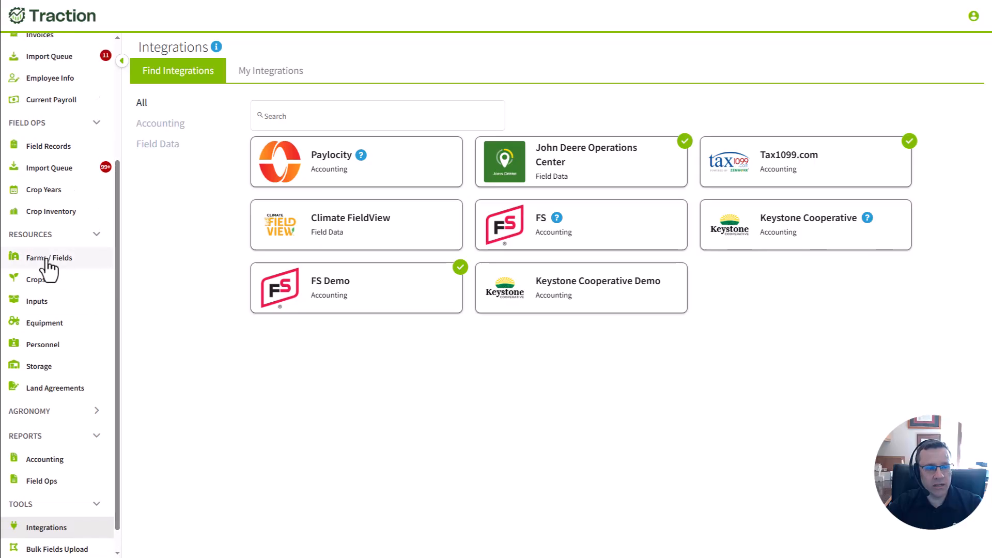
click(49, 261)
click(143, 134)
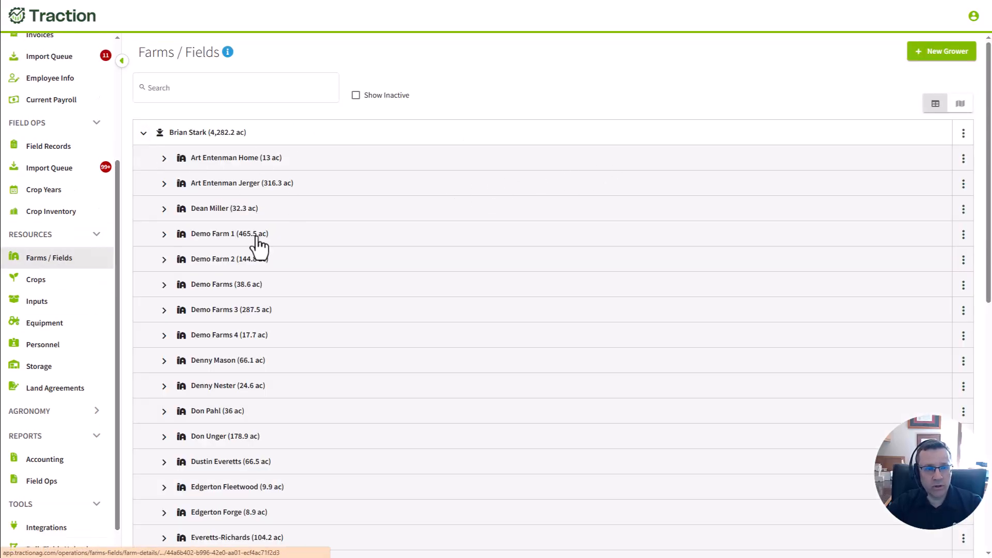
- Switch the farms and fields to the map view and examine the grower's field boundaries up close
click(960, 104)
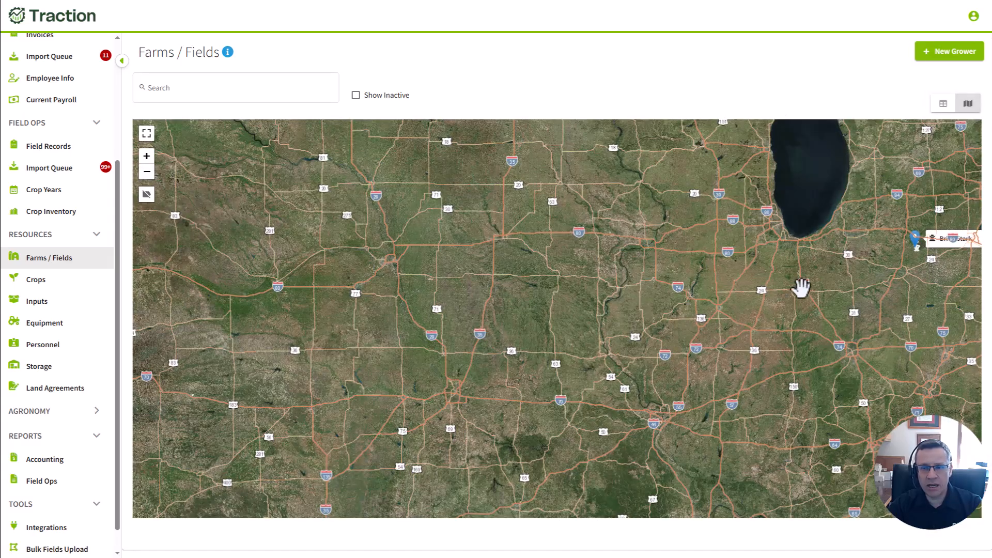
drag(799, 283, 615, 325)
scroll(717, 298, up, 6)
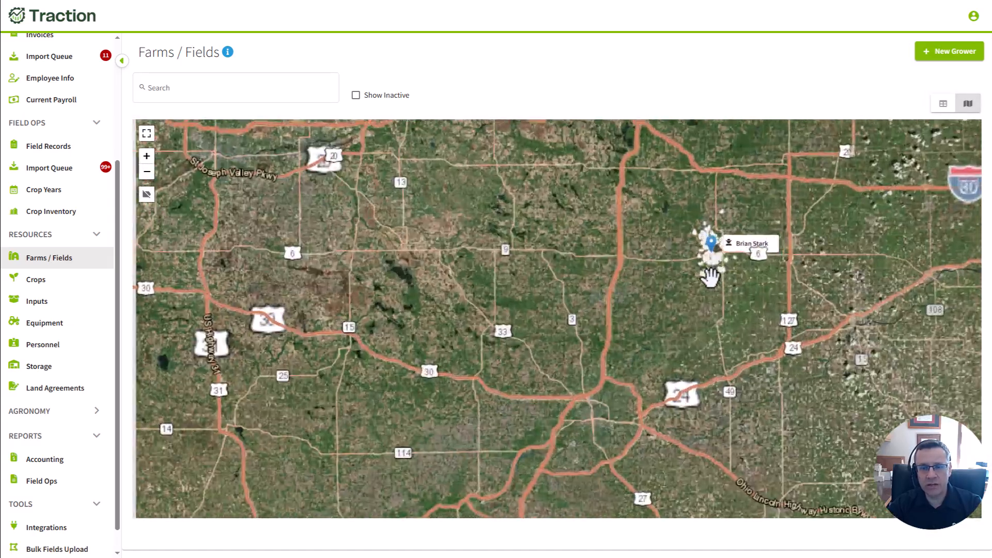
scroll(714, 253, up, 3)
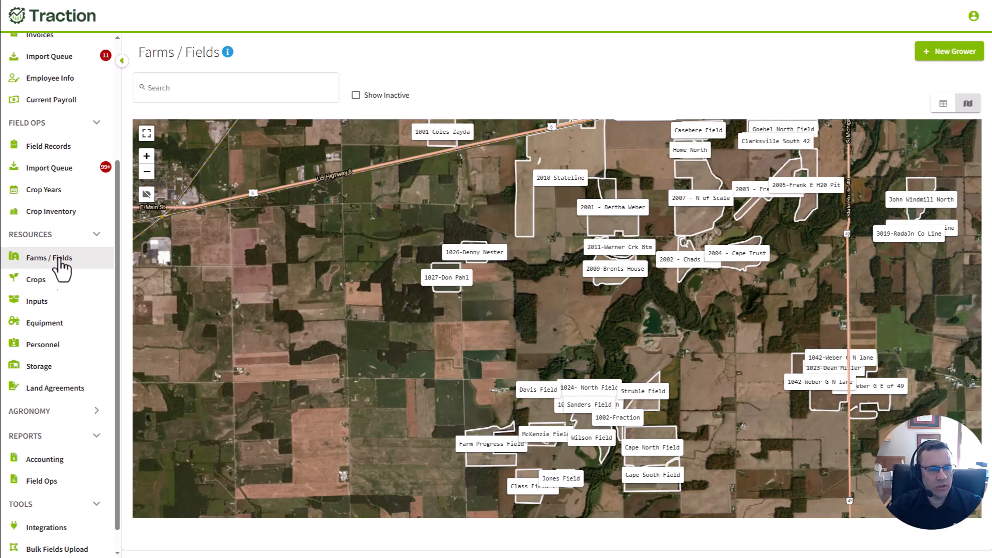
- Open the field operations import queue and look through its seeding records, including the available operation type filters
scroll(64, 300, up, 1)
scroll(62, 297, up, 1)
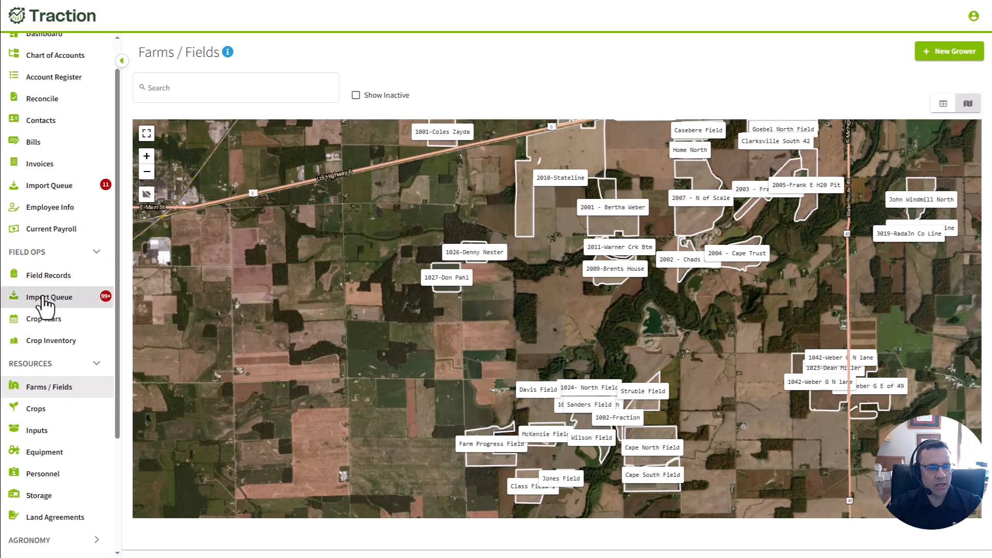
click(46, 301)
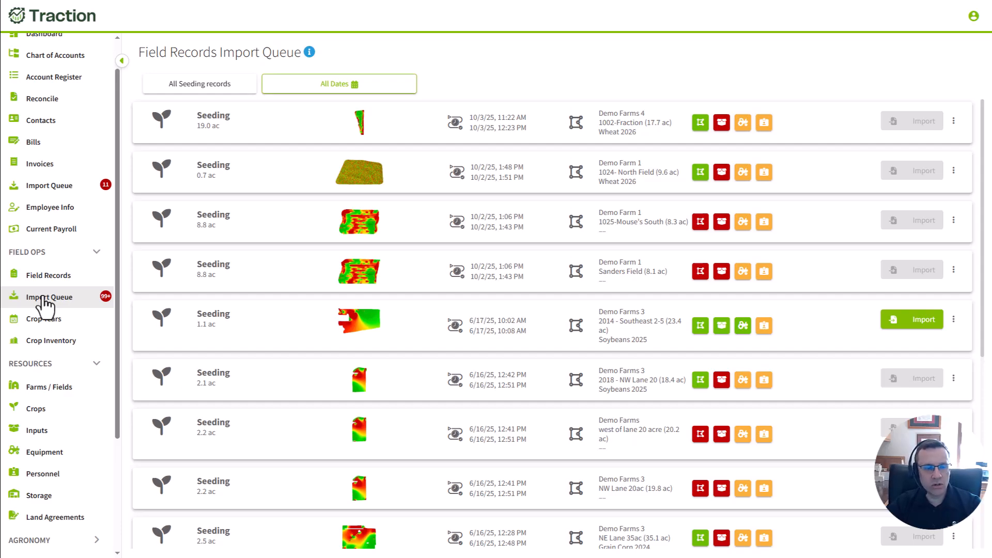
click(211, 87)
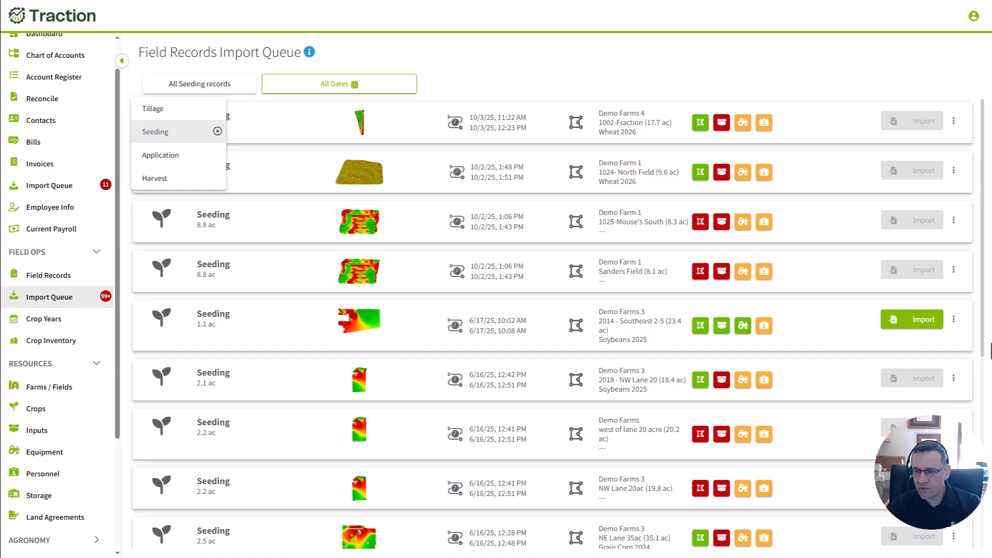
click(985, 371)
scroll(985, 371, down, 8)
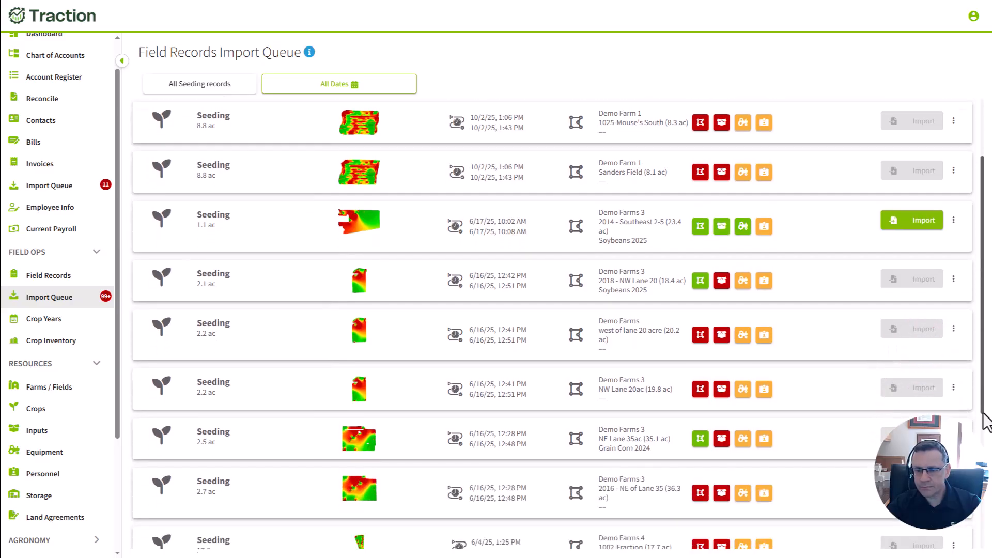
scroll(613, 467, down, 3)
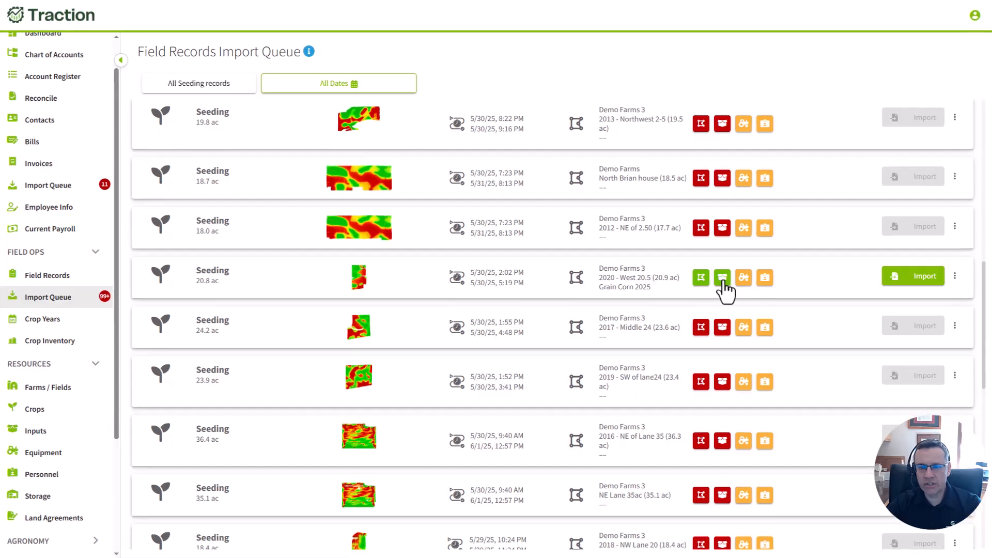
- Inspect the seed input mapping of the 2020 - West 20.5 seeding record, closing it without saving changes
click(723, 278)
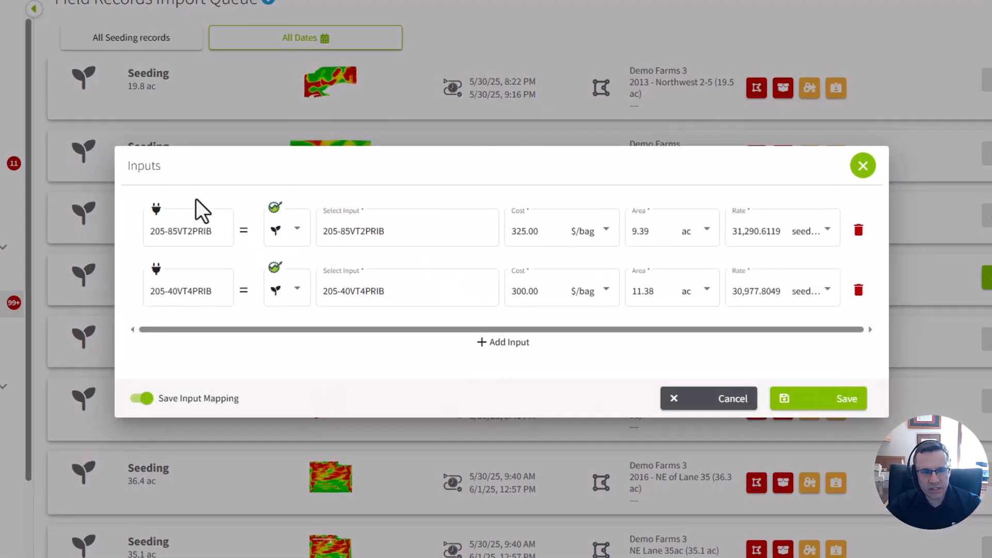
click(422, 228)
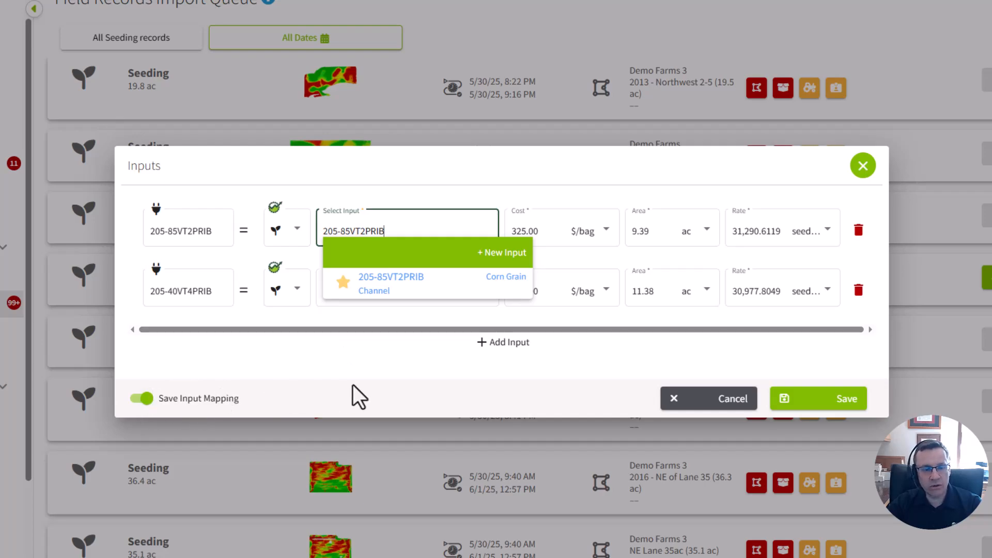
click(725, 405)
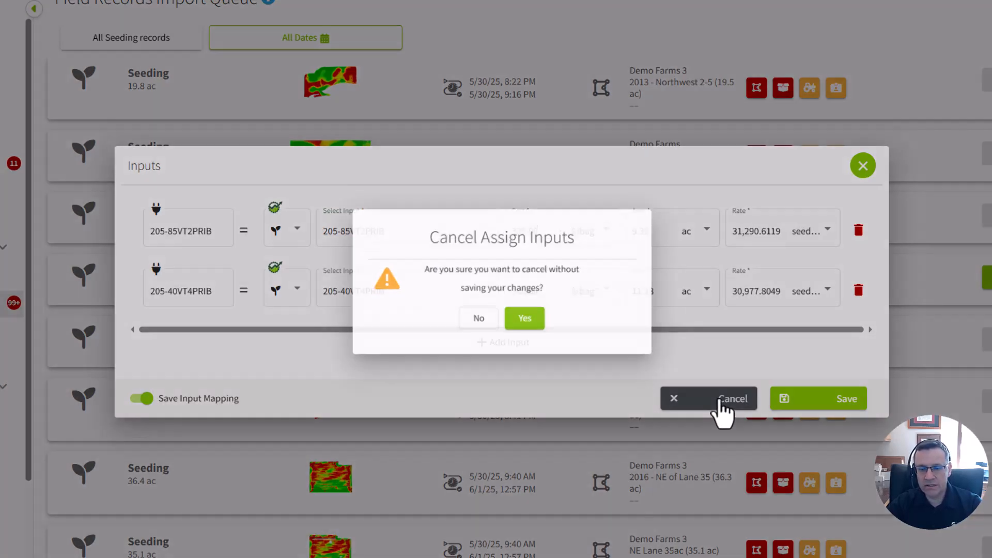
click(526, 323)
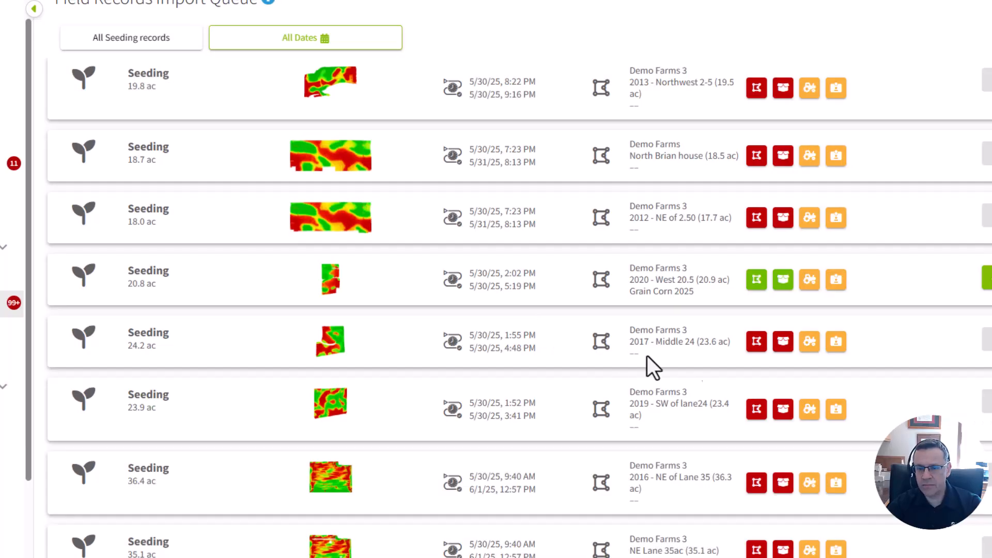
- In the 2020 - West 20.5 record's equipment mapping, match Tractor 30121691 to the JD 7R 330 Tractor
click(809, 282)
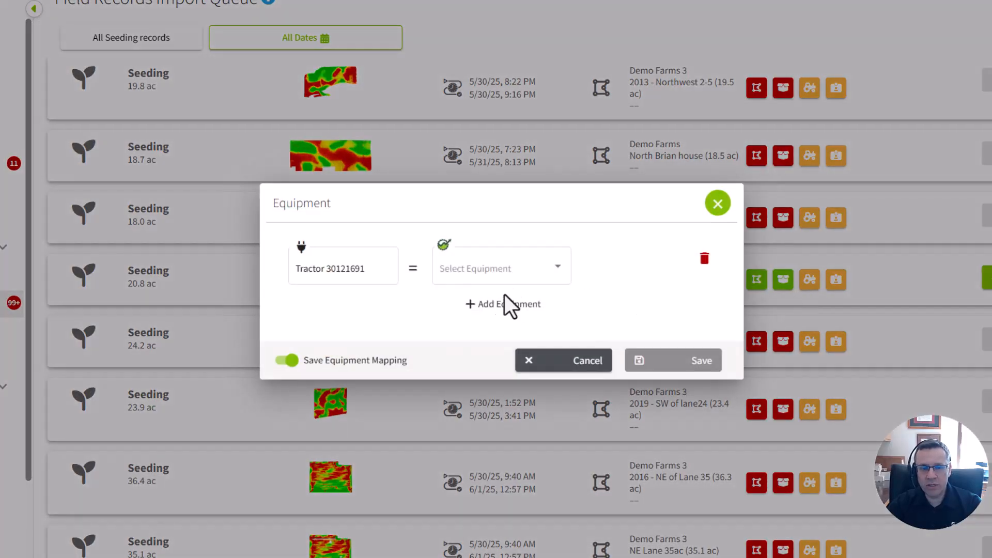
click(560, 270)
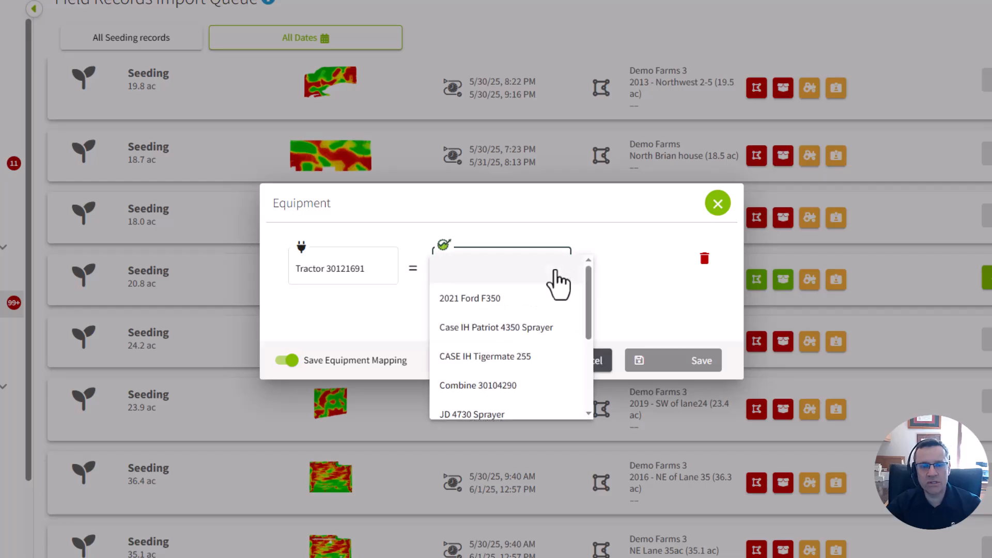
drag(593, 303, 593, 332)
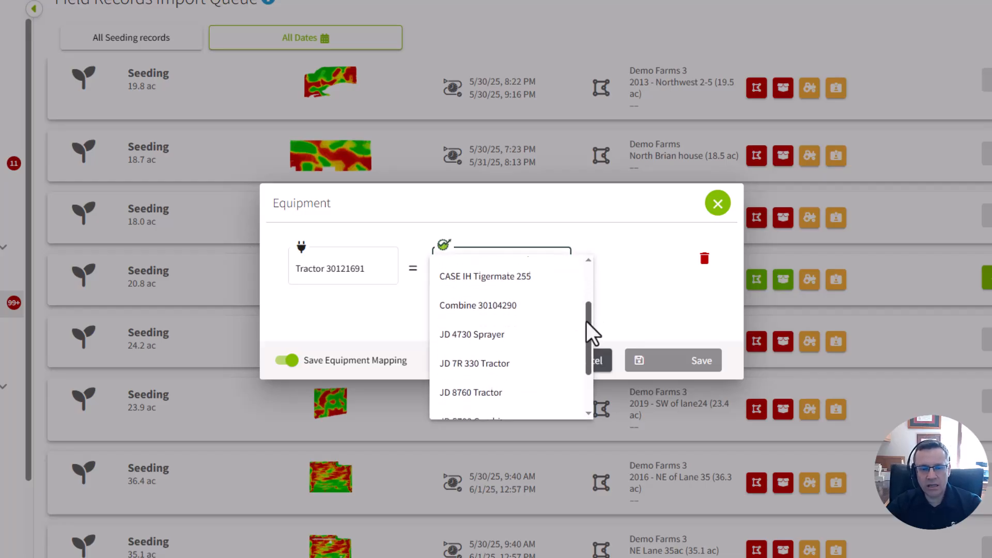
click(471, 349)
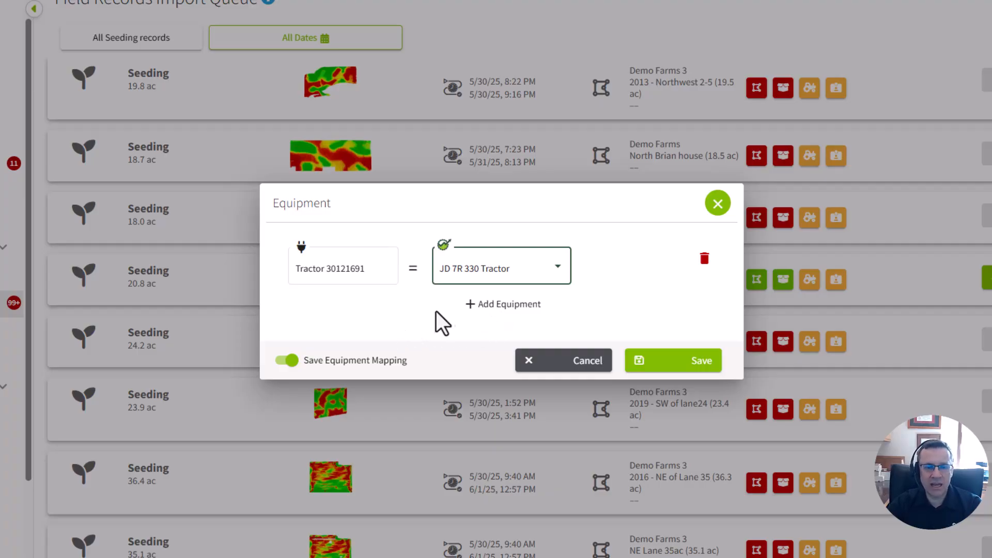
- Add the Kinze 24-Row Planter as a second piece of equipment and save the equipment mapping
click(489, 305)
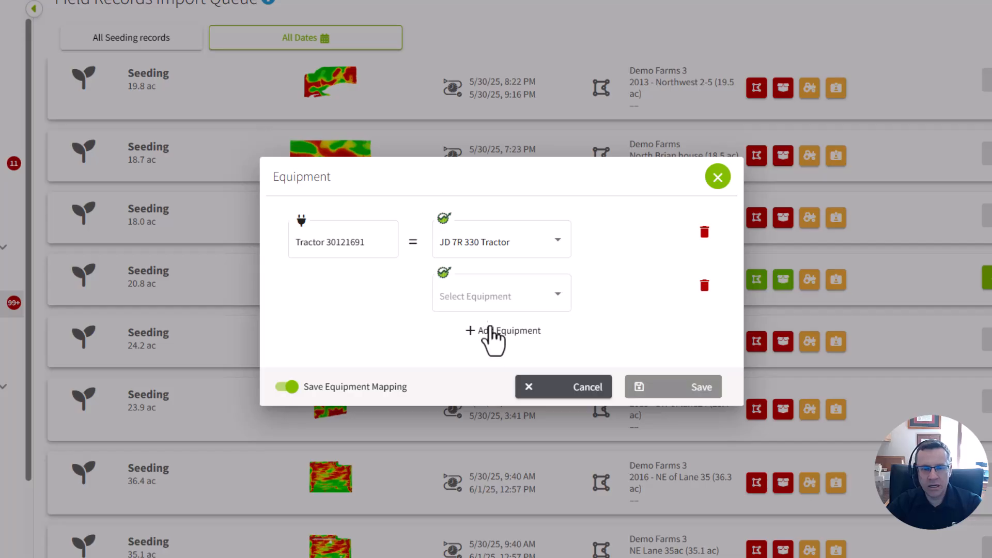
click(532, 305)
scroll(563, 397, down, 3)
scroll(563, 396, down, 1)
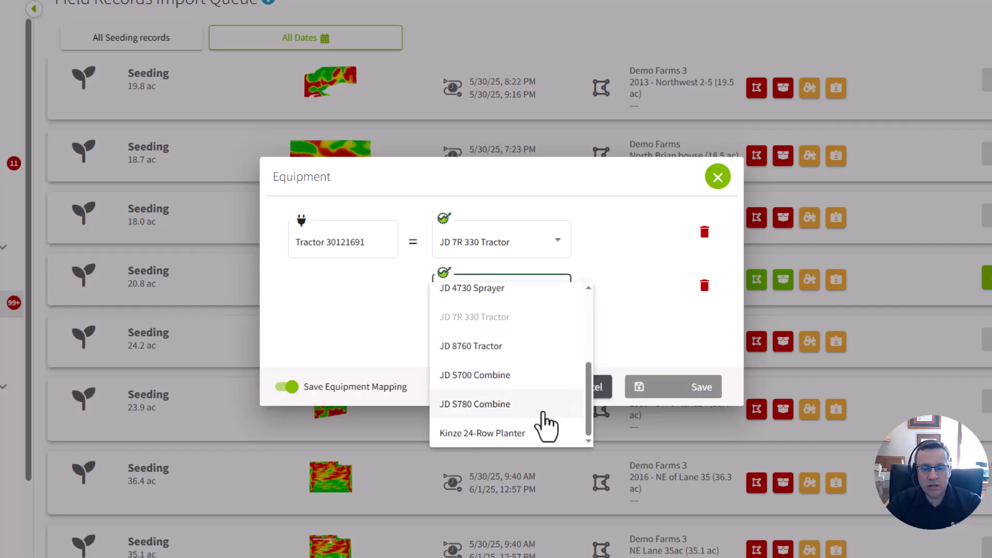
click(491, 433)
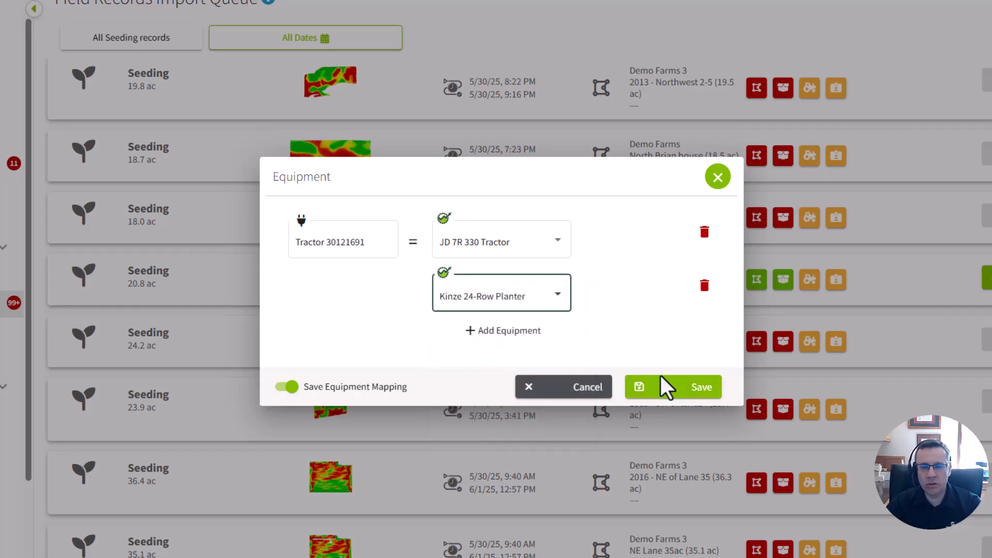
click(686, 394)
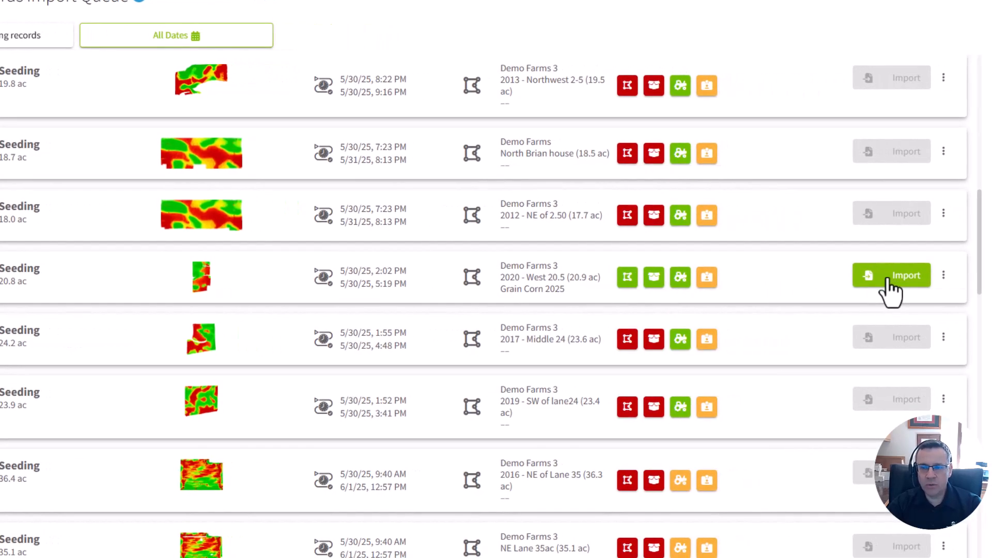
- Import the 2020 - West 20.5 seeding record and review its seed and equipment details in the field records
click(987, 280)
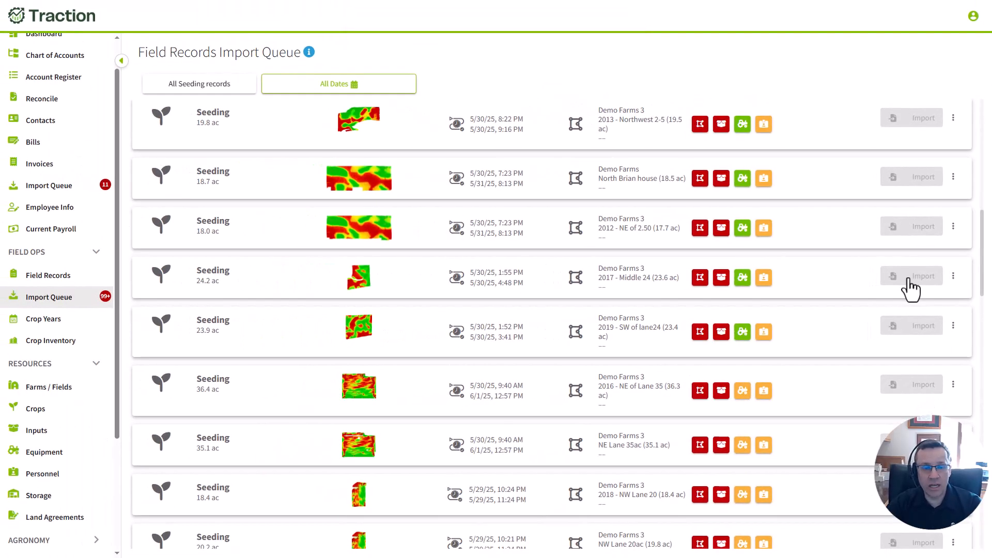
click(50, 279)
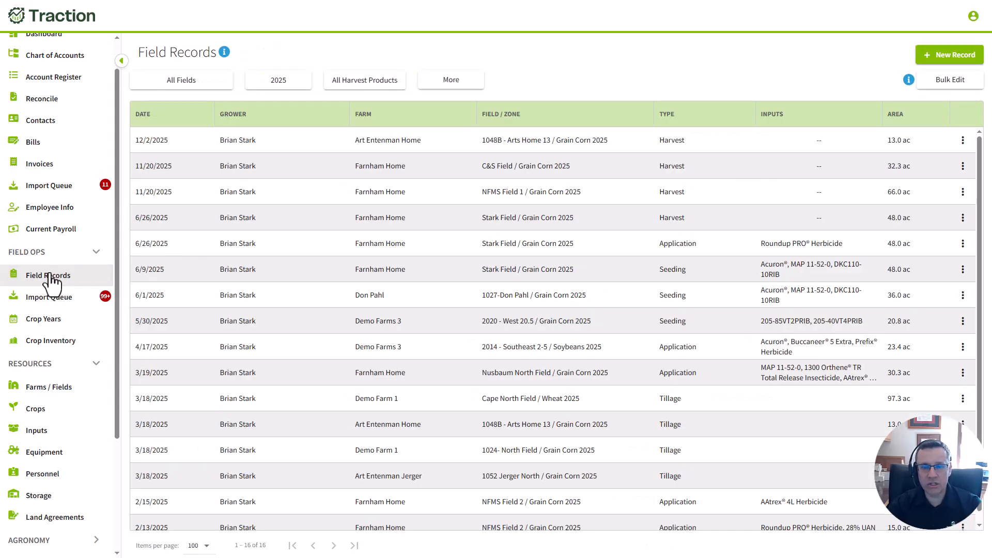
scroll(437, 255, down, 1)
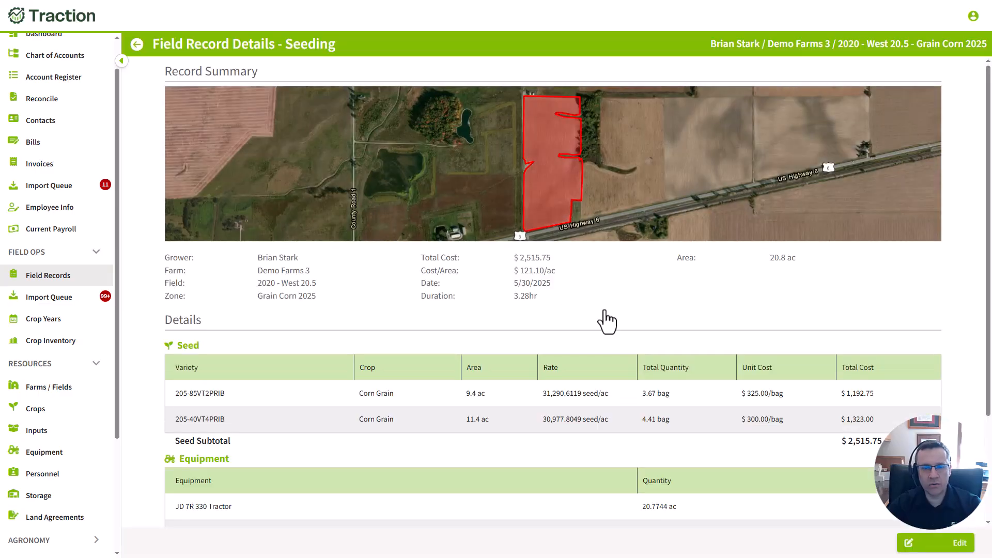
scroll(635, 336, down, 3)
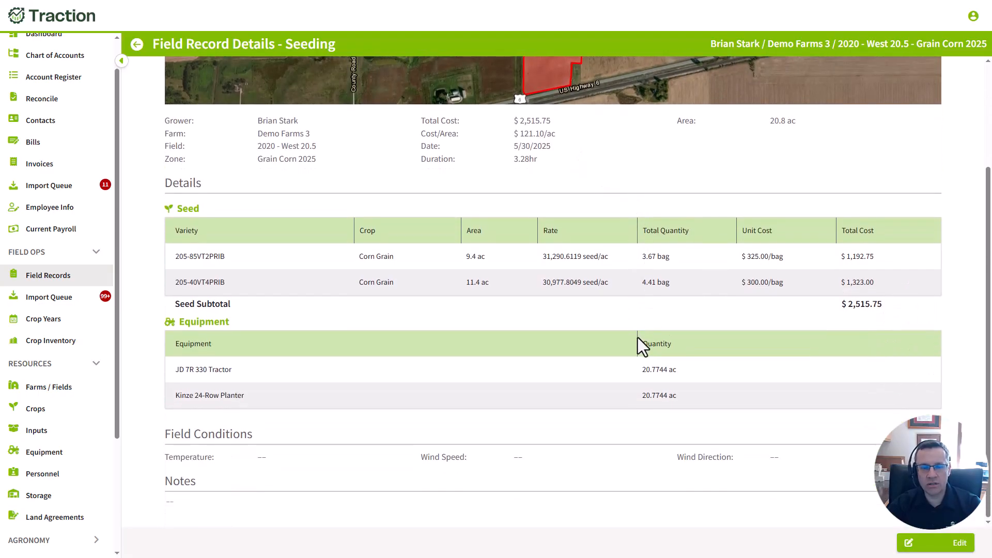
scroll(639, 336, up, 2)
scroll(617, 307, up, 1)
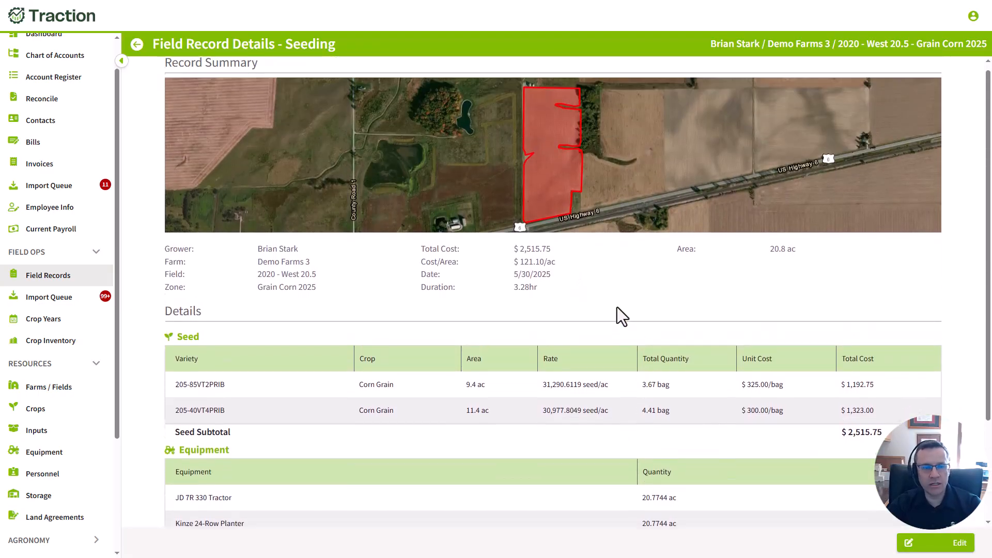
- Open the Field Detailed profit center report from the accounting reports
drag(119, 376, 36, 472)
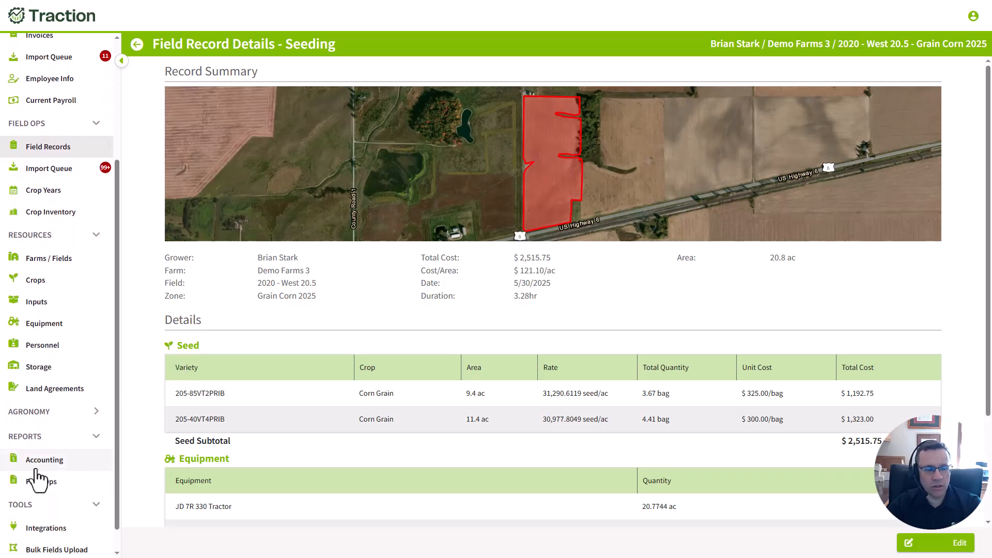
click(39, 465)
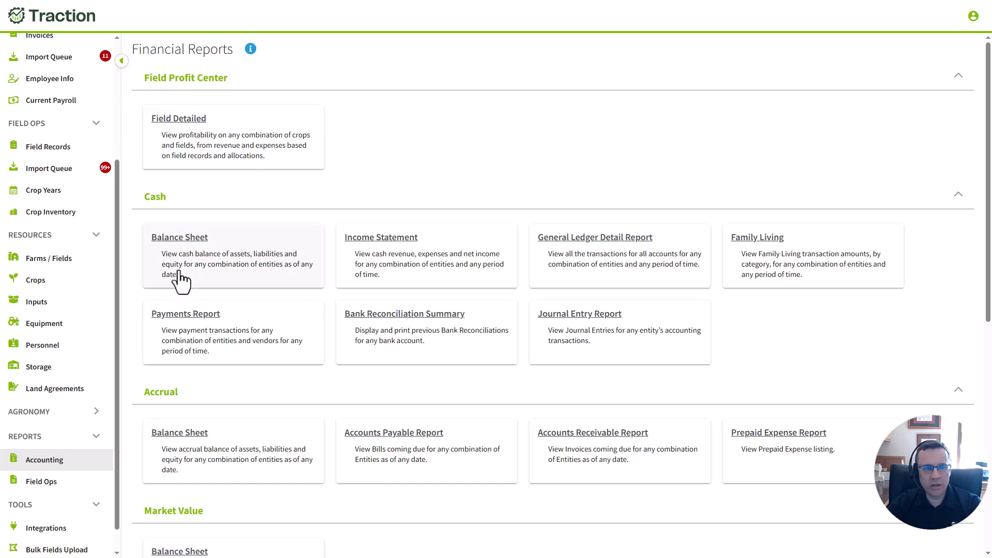
click(178, 119)
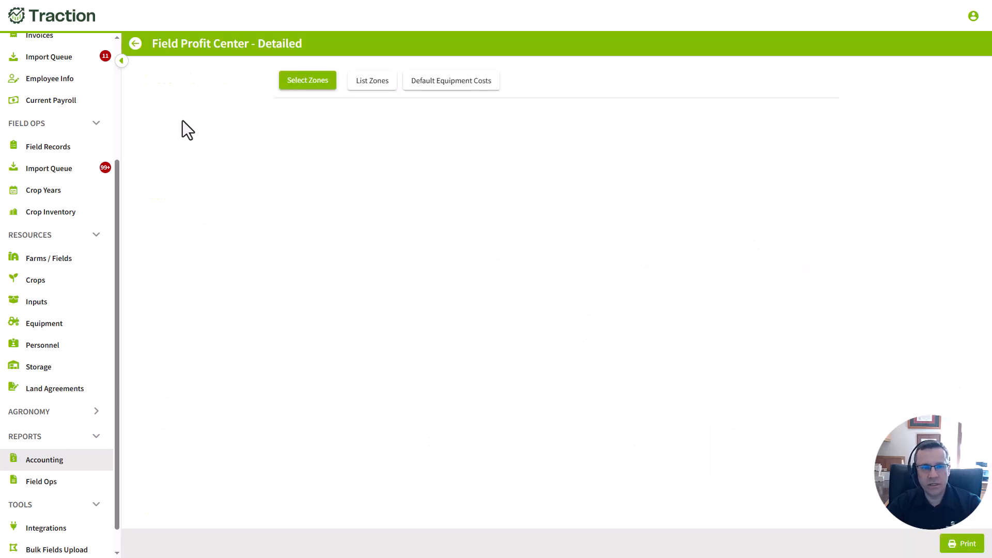
- Set the report's zone selection to crop year 2025 with only the 2020 - West 20.5 Grain Corn zone, and apply it
click(311, 85)
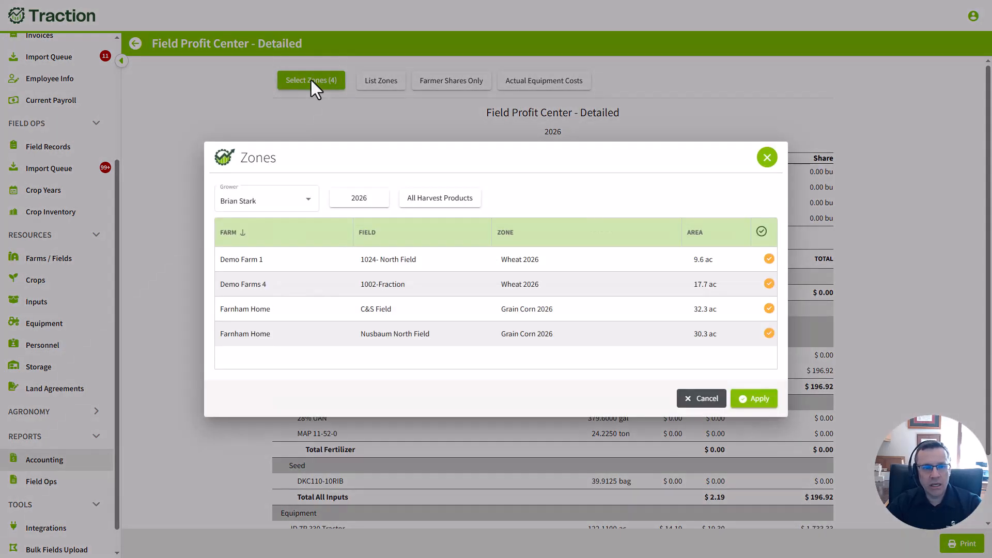
click(359, 201)
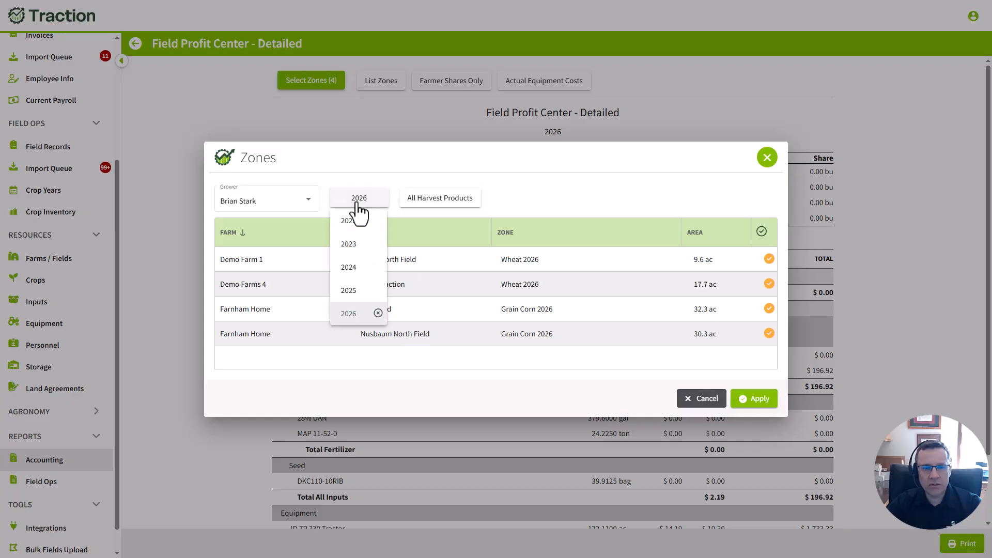
click(357, 292)
click(511, 310)
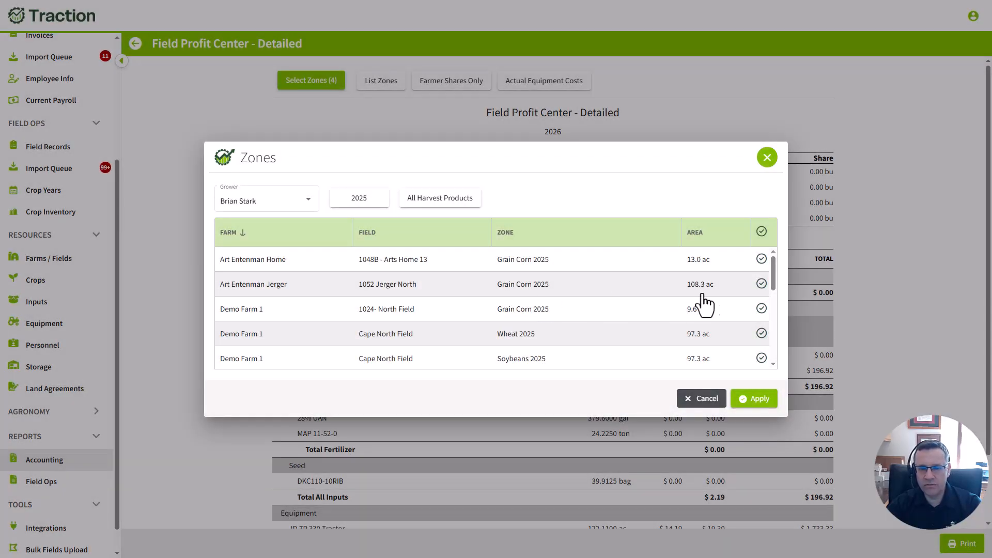
scroll(731, 321, down, 5)
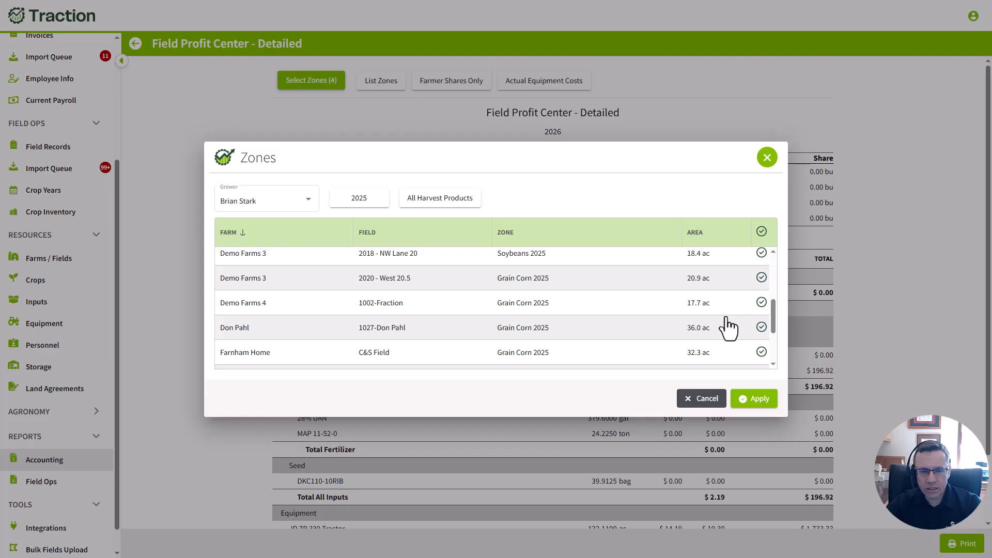
click(761, 278)
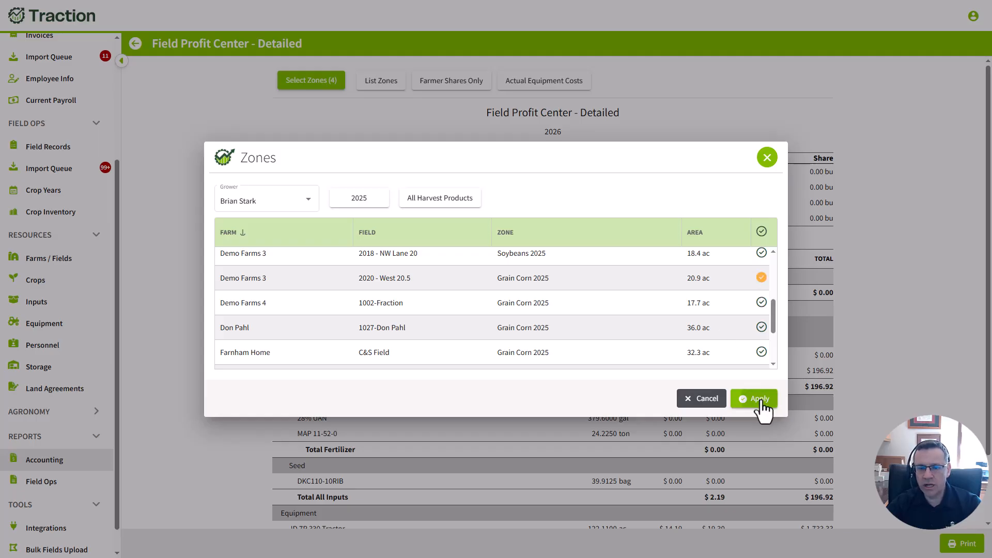
click(755, 399)
click(783, 83)
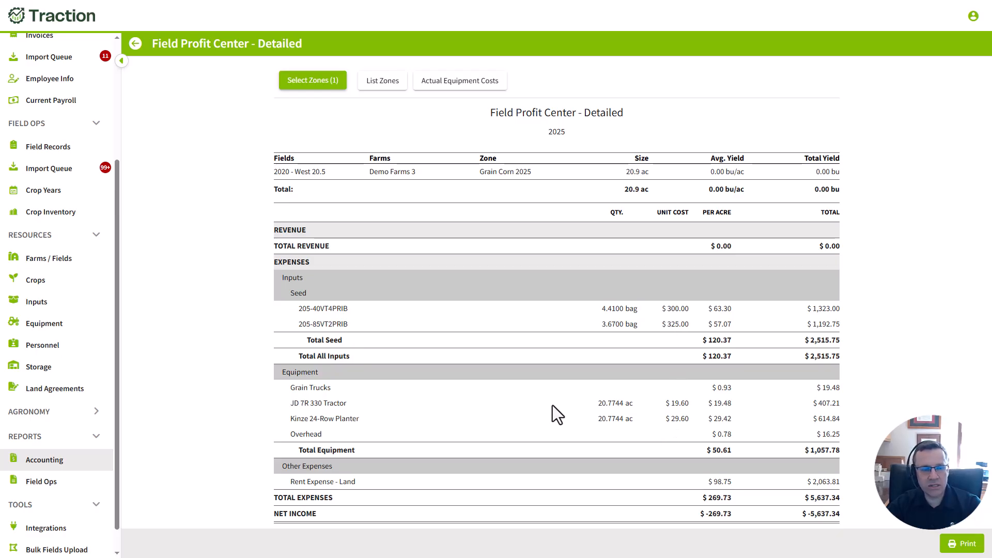
- Open the 2025 inventory history of the 205-40VT4PRIB seed and show the options for the Keystone Co-op entry
click(34, 305)
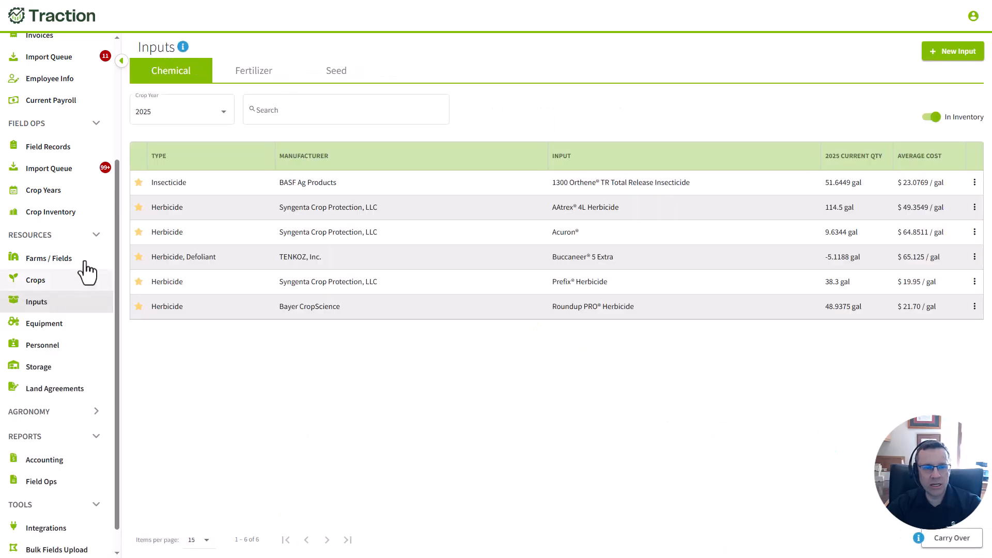
click(331, 72)
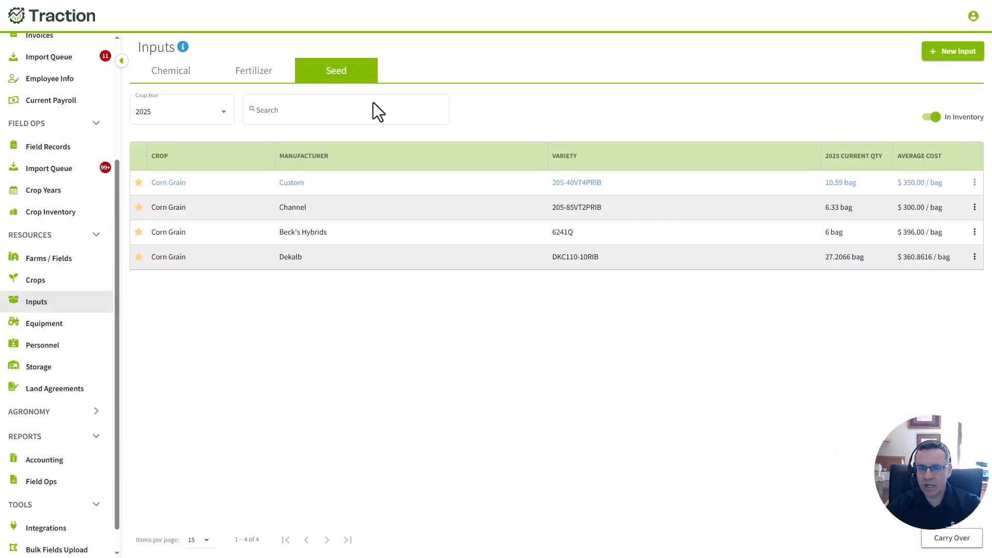
click(618, 196)
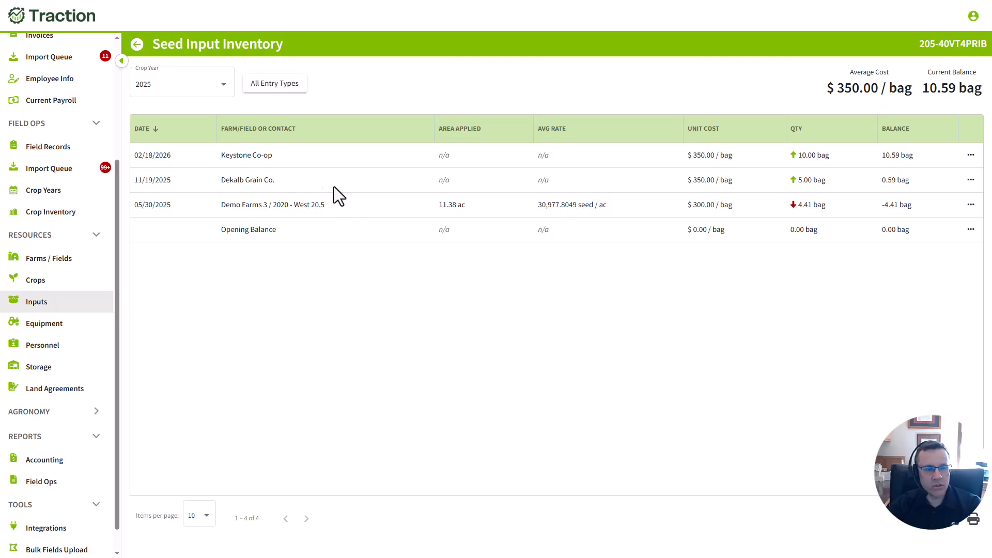
click(970, 156)
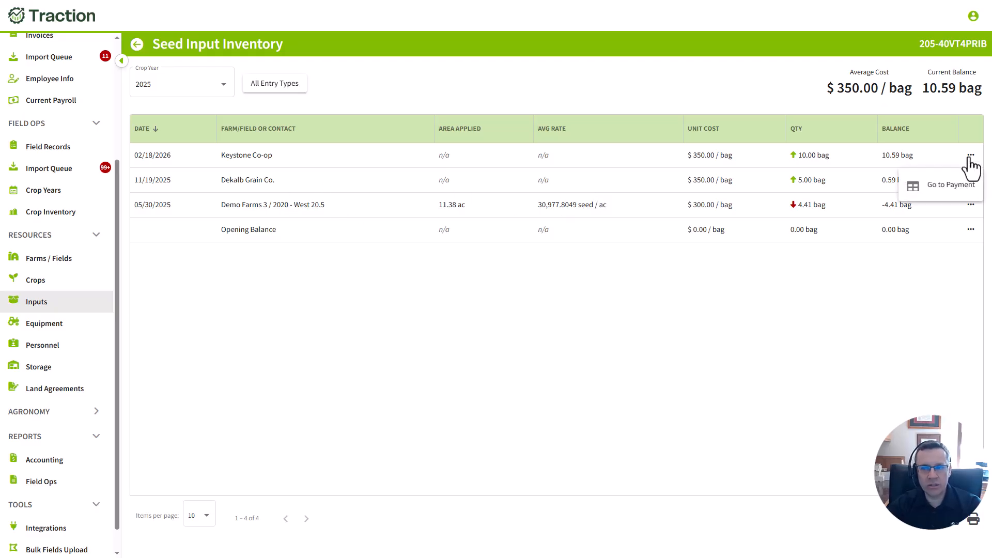
- Review the 2025 cost details of the JD 7R 330 Tractor in the equipment list
click(44, 326)
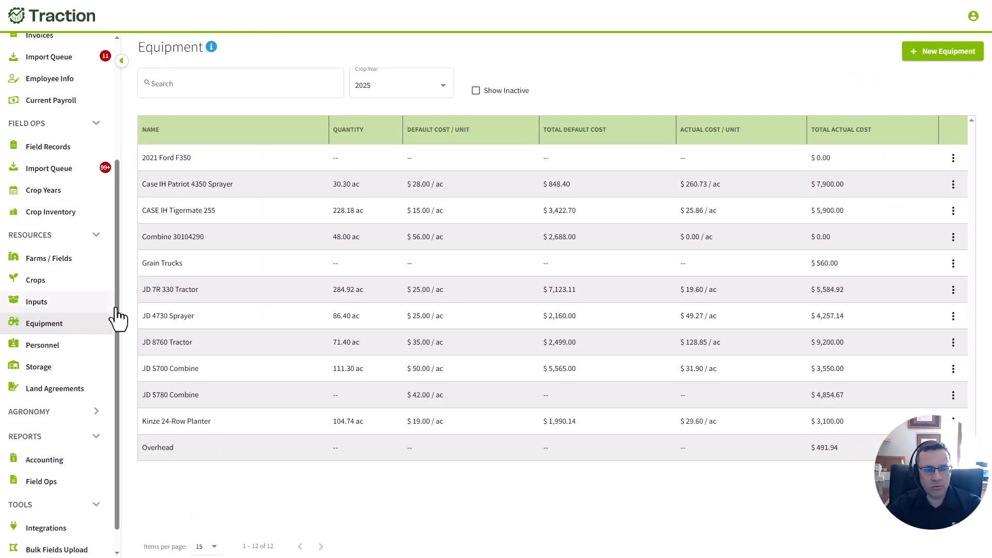
click(233, 289)
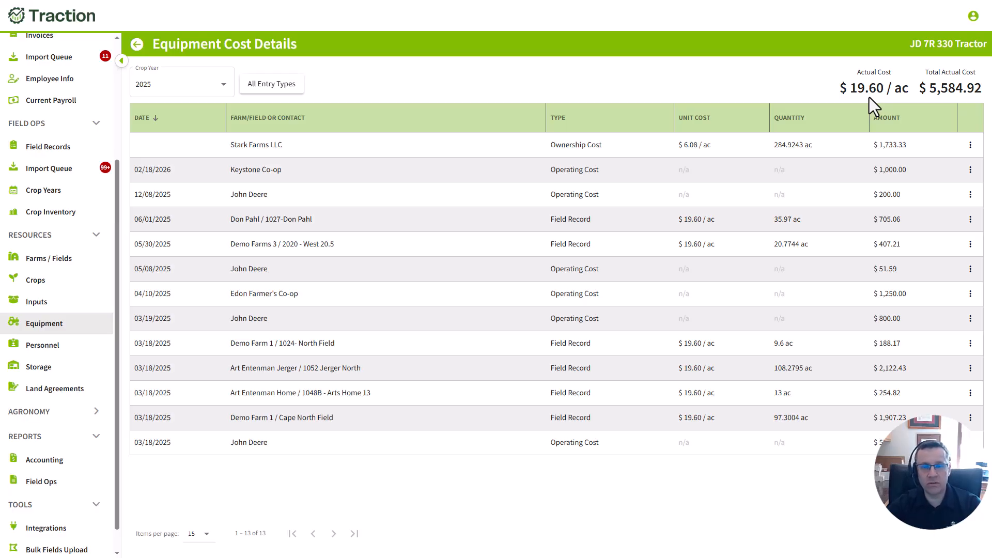
- Start a new harvest field record covering the Grain Corn 2025 zones of 2020 - West 20.5 and the 36.0 ac field 1027
scroll(43, 260, down, 1)
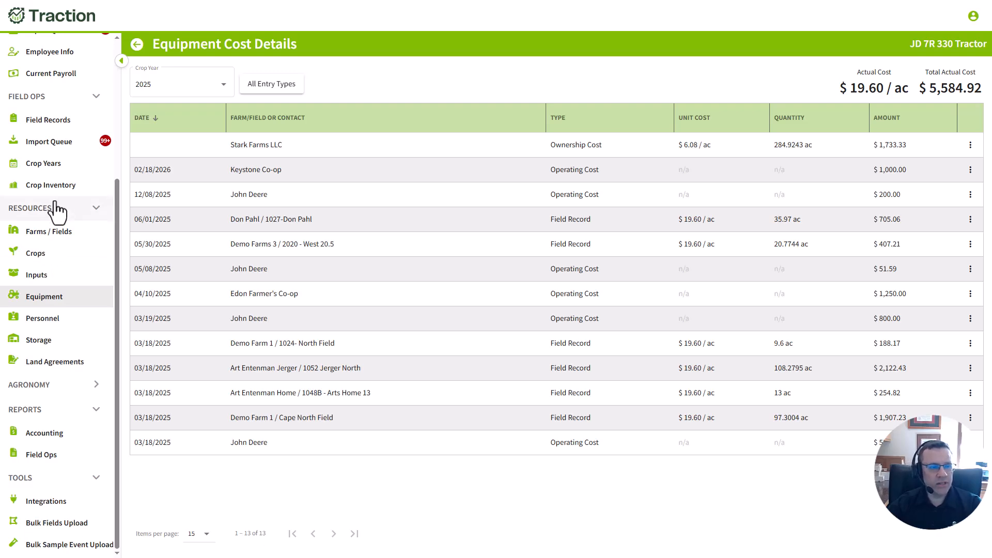
click(46, 129)
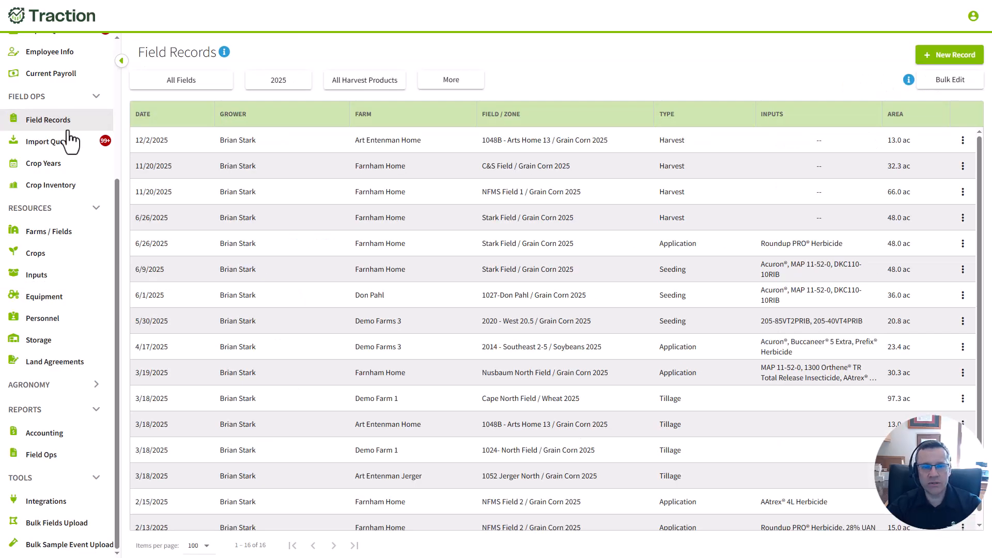
click(941, 55)
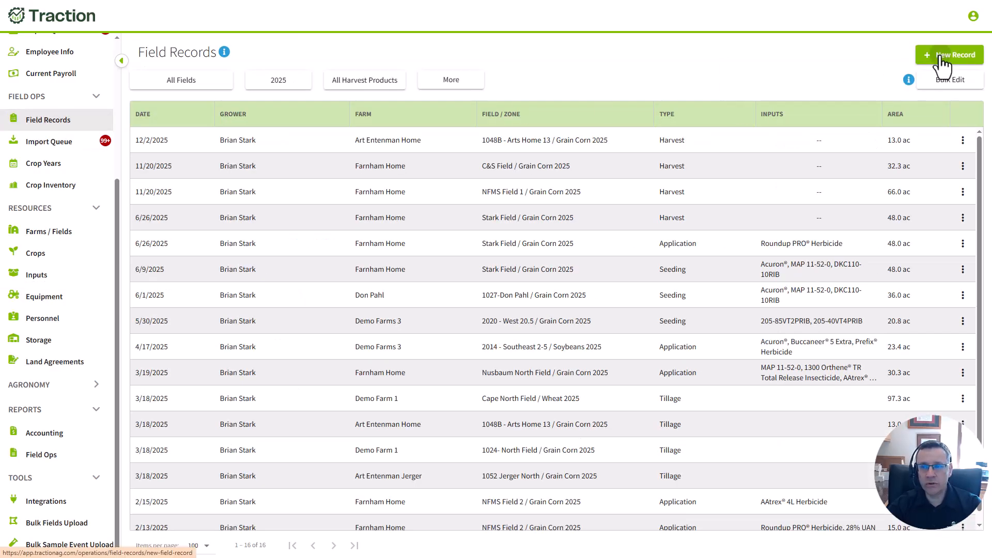
click(487, 294)
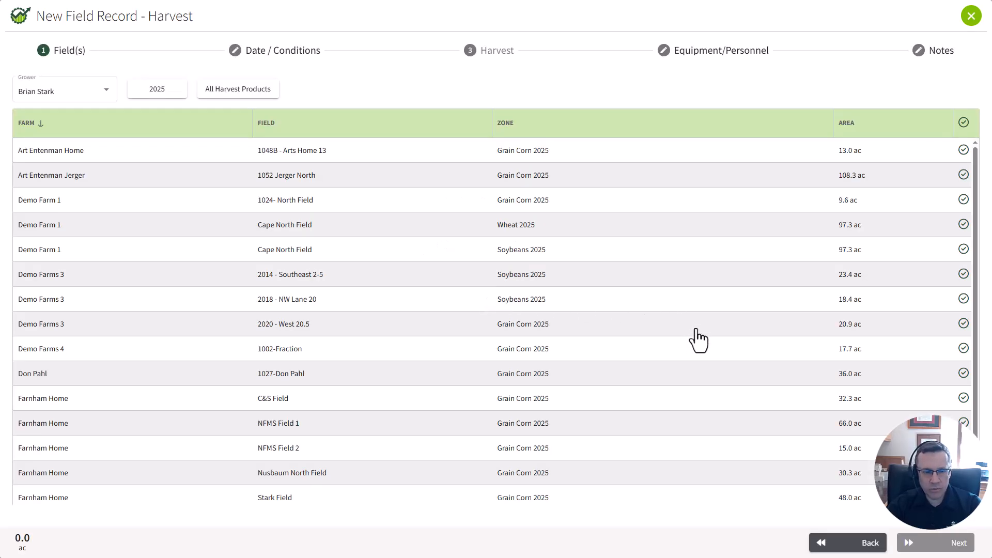
click(962, 325)
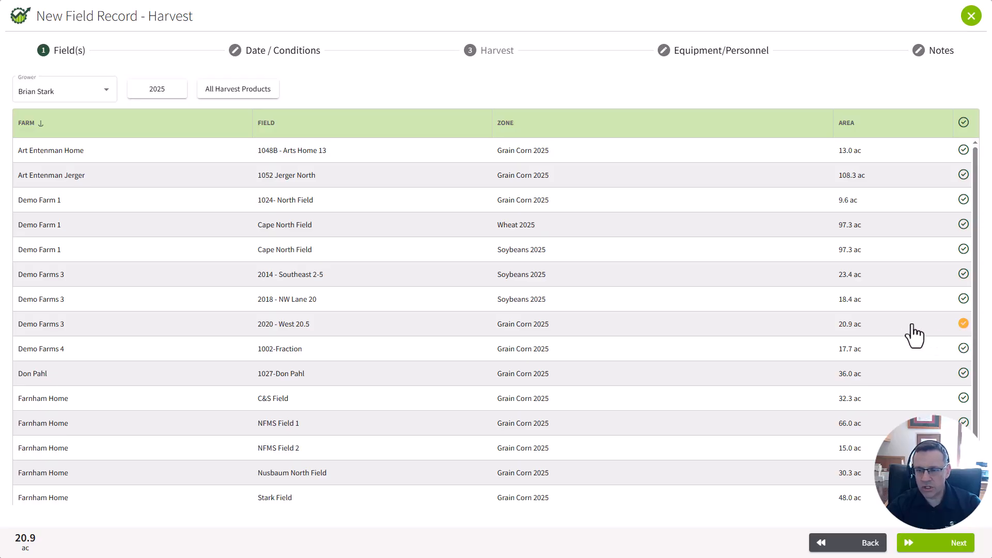
click(963, 373)
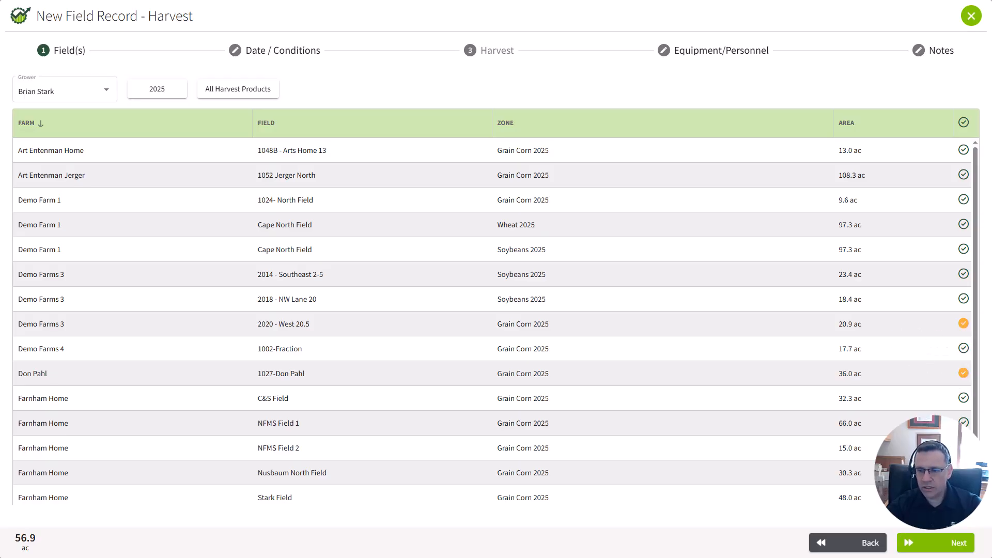
click(941, 544)
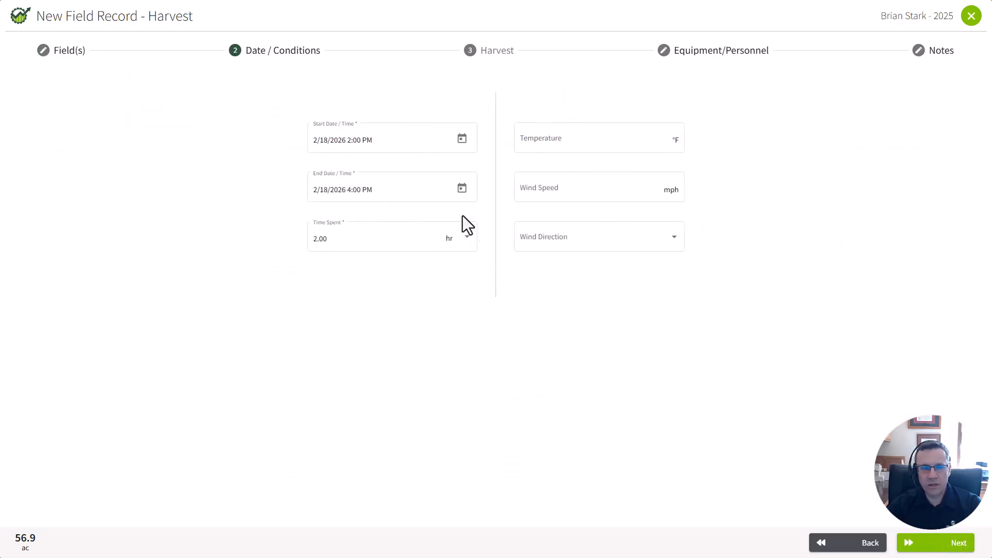
- Set the harvest's start to 12/1/2025 12:00 PM and its end to 12/1/2025 2:00 PM, and continue to the harvest details
click(460, 140)
click(427, 174)
click(426, 175)
click(343, 243)
click(436, 413)
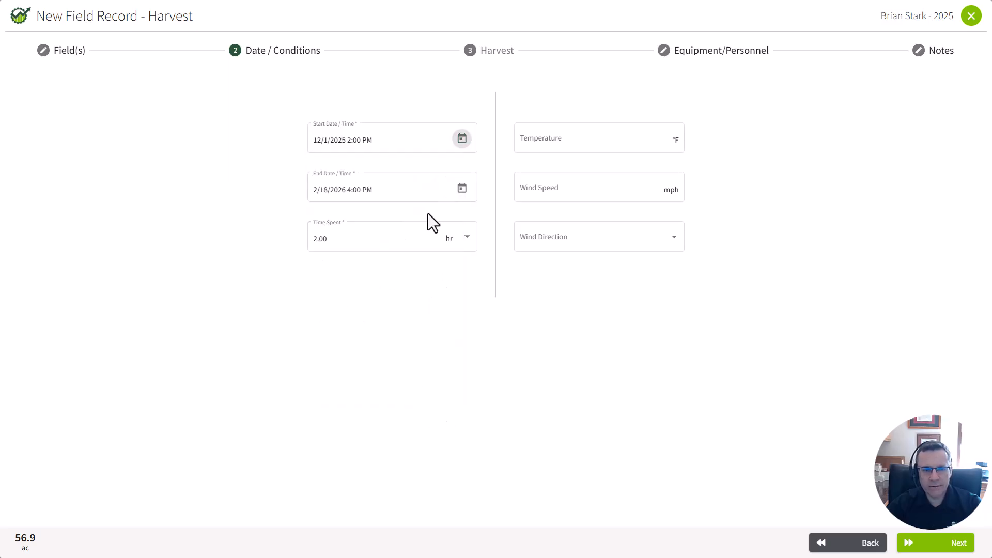
drag(374, 137, 306, 141)
key(ctrl+c)
click(350, 191)
key(ctrl+a)
key(ctrl+v)
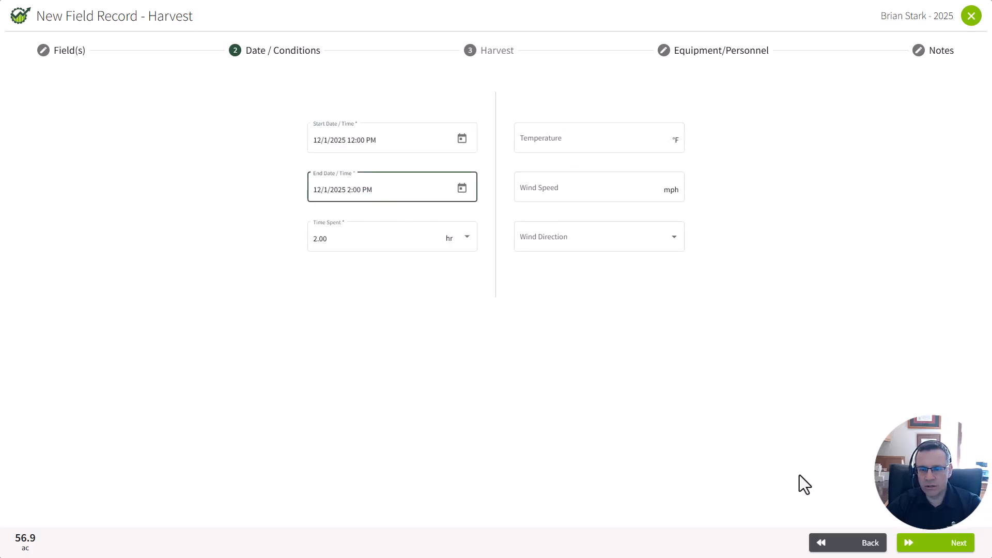
click(939, 543)
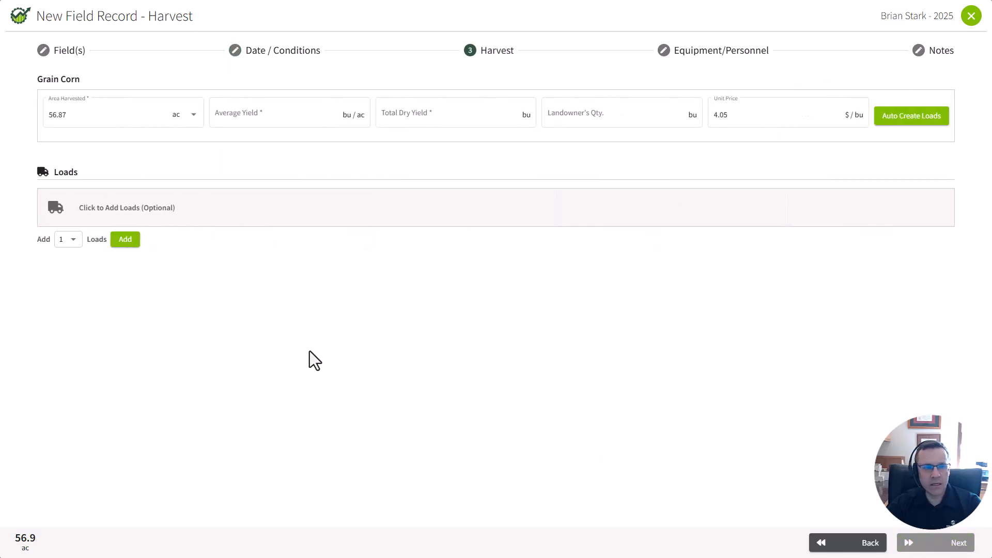
- Set the average yield to 210 bu/ac and auto-create a load for each field with Bin #3 as the storage location
click(261, 115)
text(210)
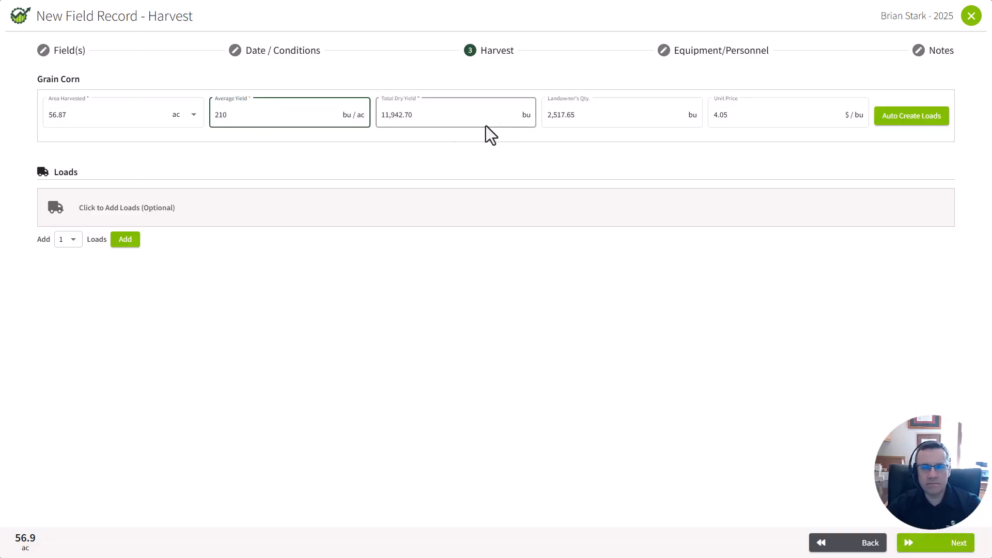
click(909, 120)
click(443, 226)
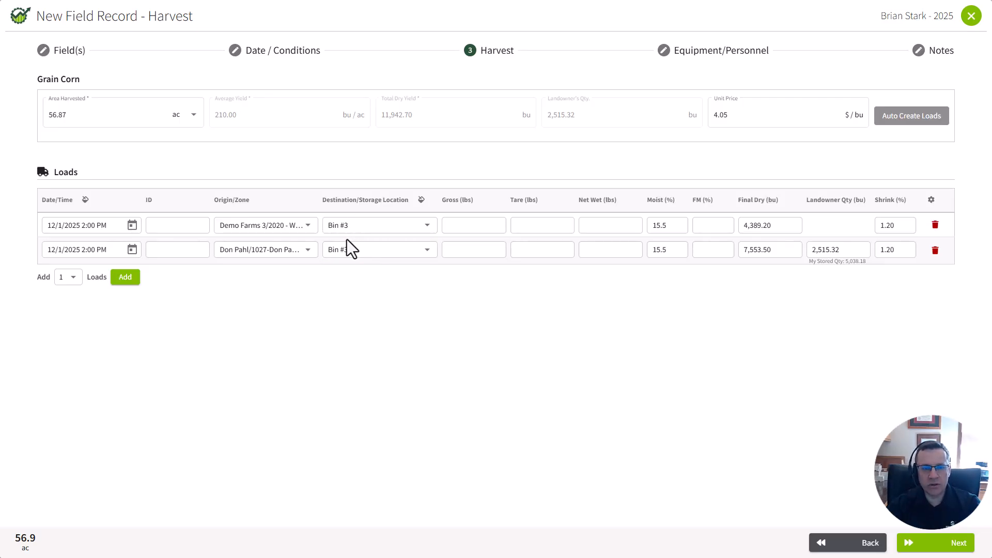
click(426, 250)
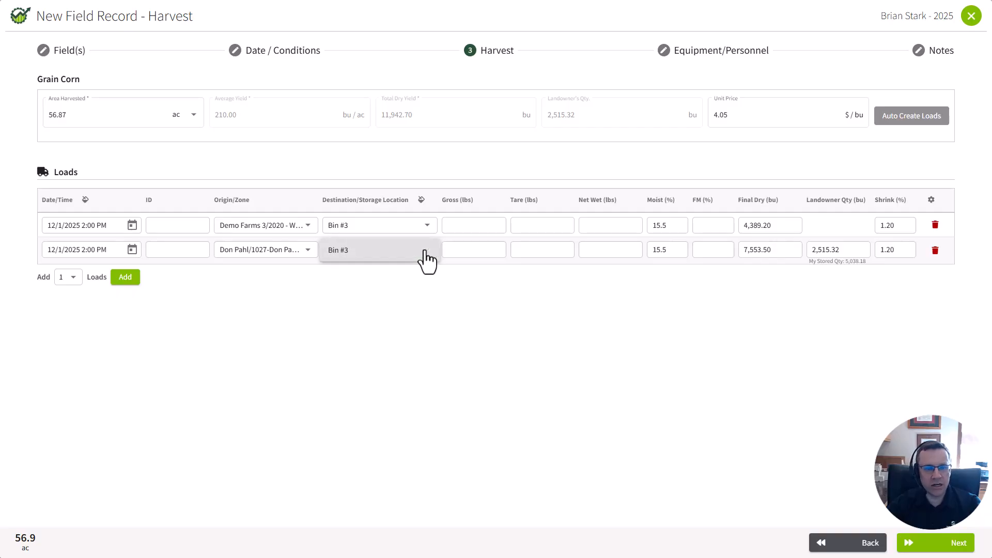
click(427, 284)
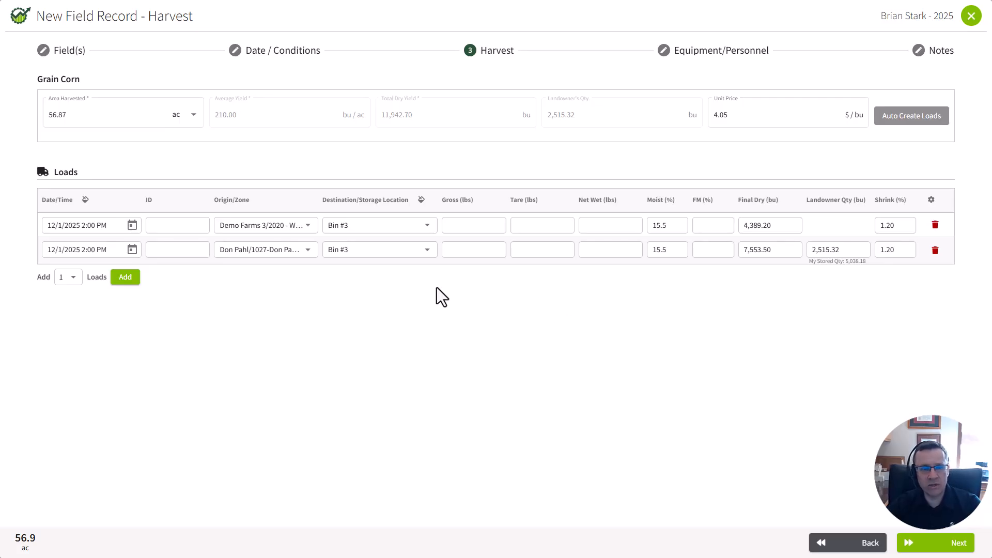
click(942, 544)
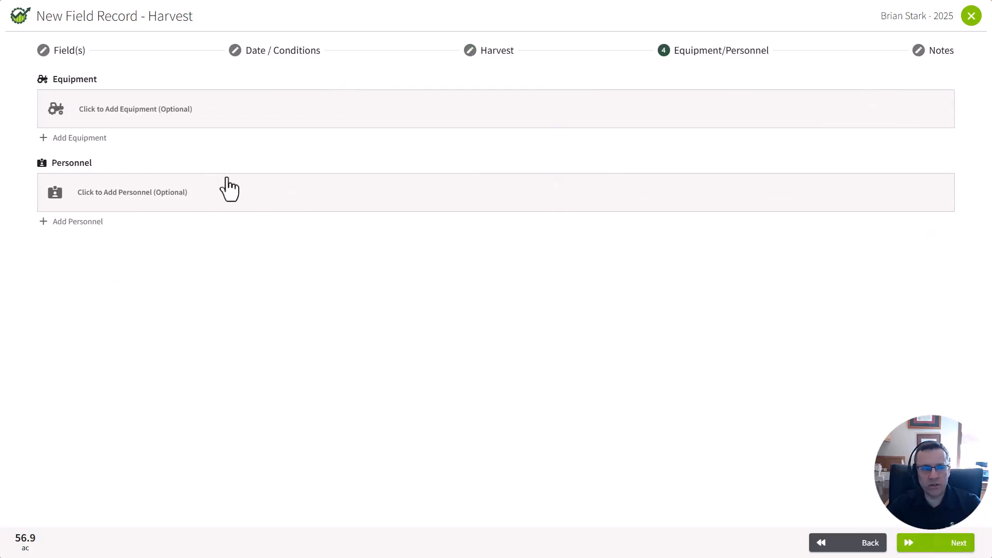
- Add the JD S700 Combine as the harvest equipment, then save and close the field record
click(160, 114)
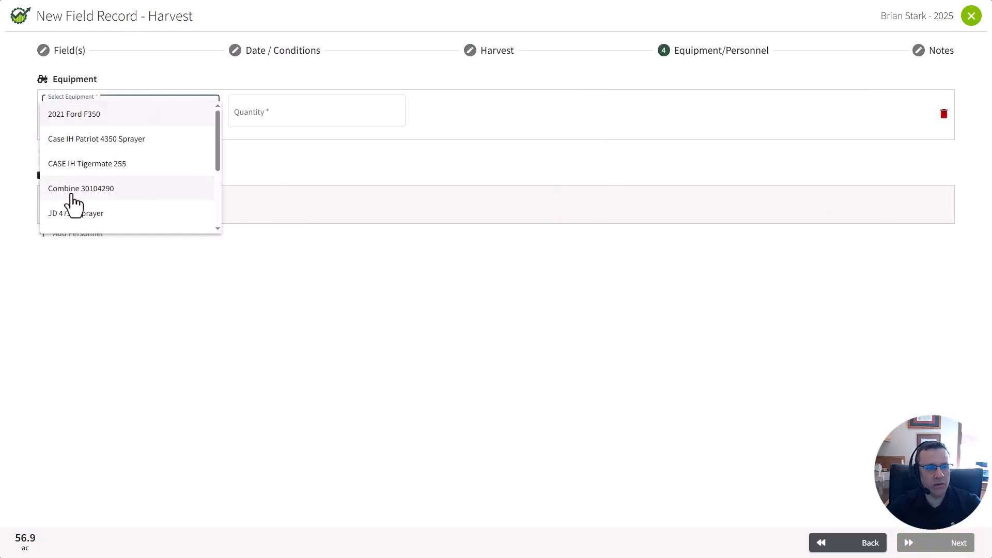
scroll(129, 209, down, 3)
click(98, 175)
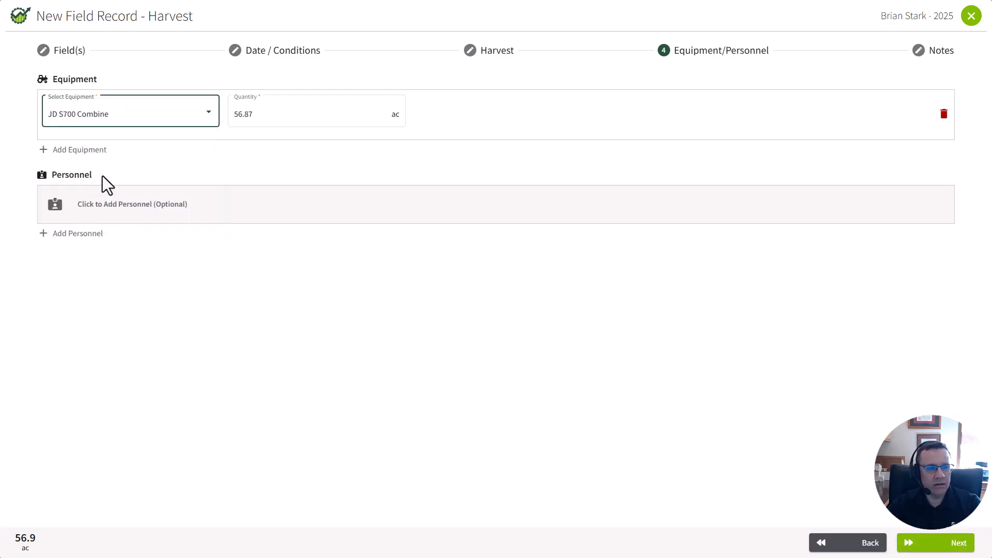
click(945, 544)
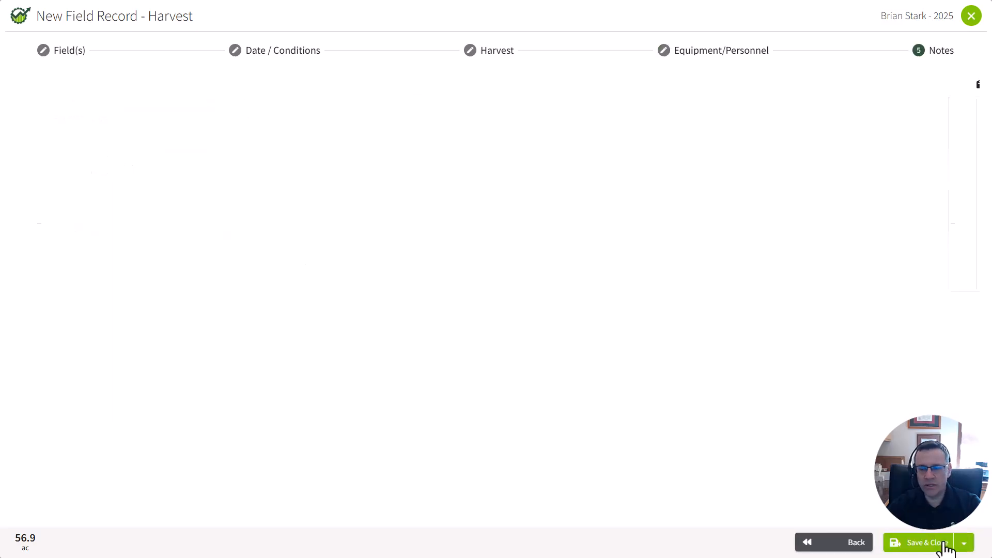
click(909, 543)
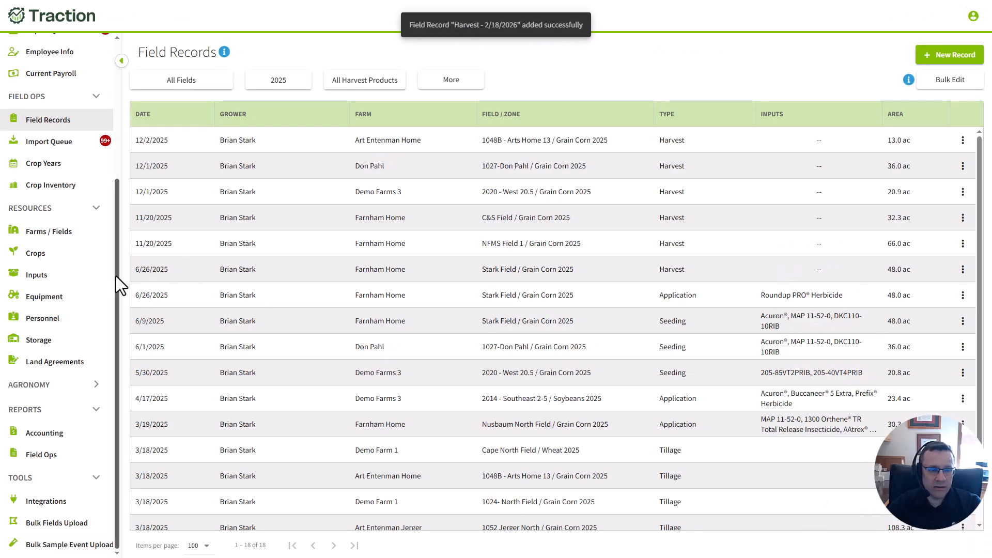
- Reopen the Field Detailed profit center report and review the revenue, expenses and net income for 2020 - West 20.5
click(45, 433)
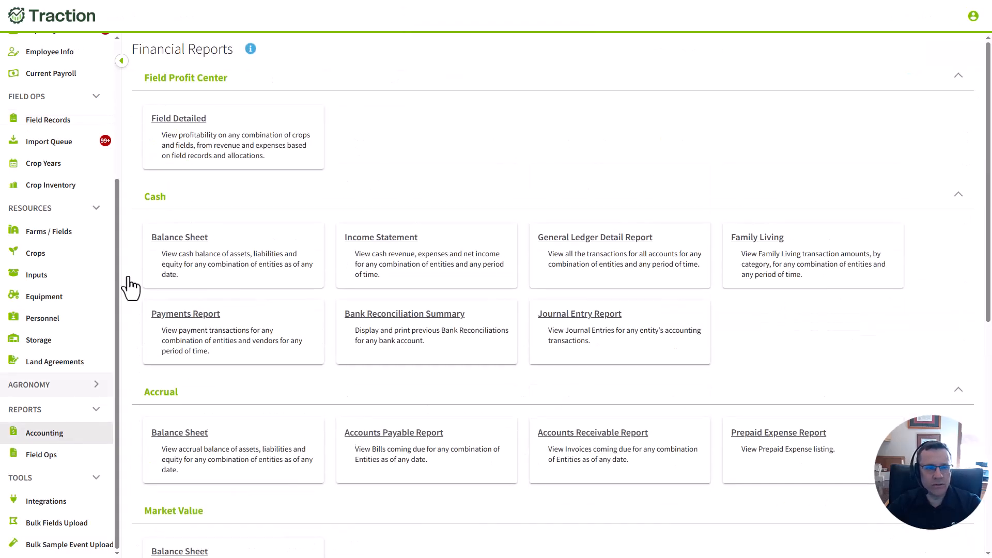
click(188, 119)
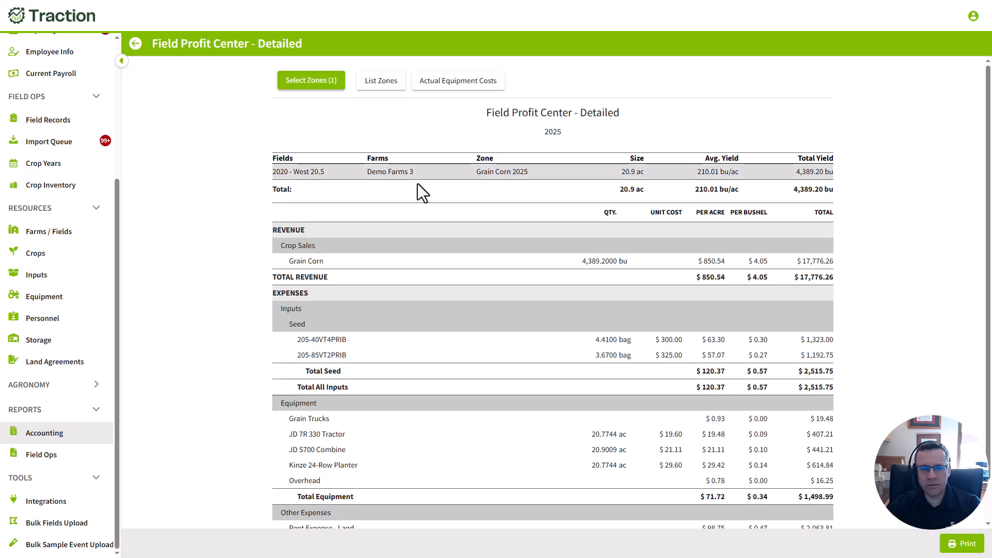
scroll(594, 346, down, 1)
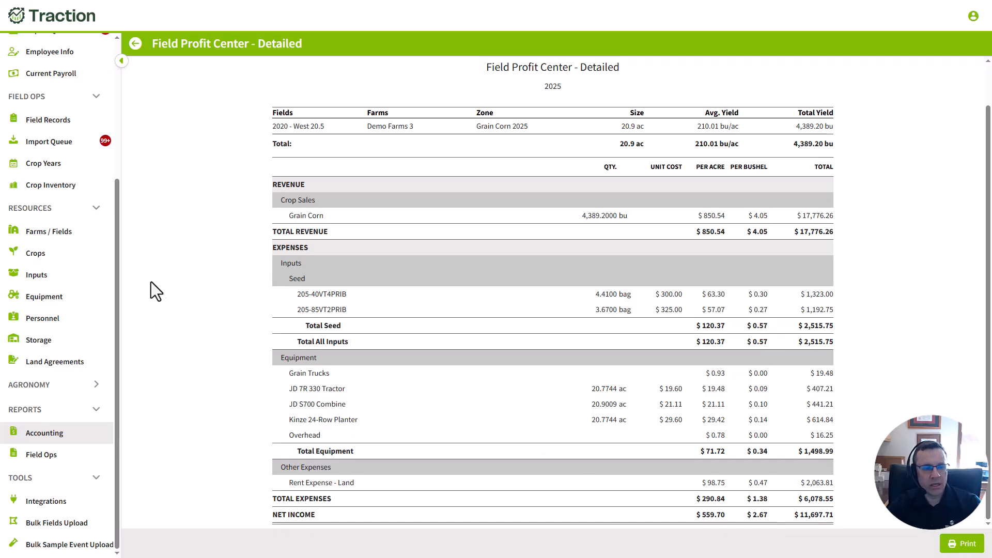
- Open the cash Income Statement from the accounting reports and update it for the Stark Farms LLC entity only
drag(116, 247, 116, 283)
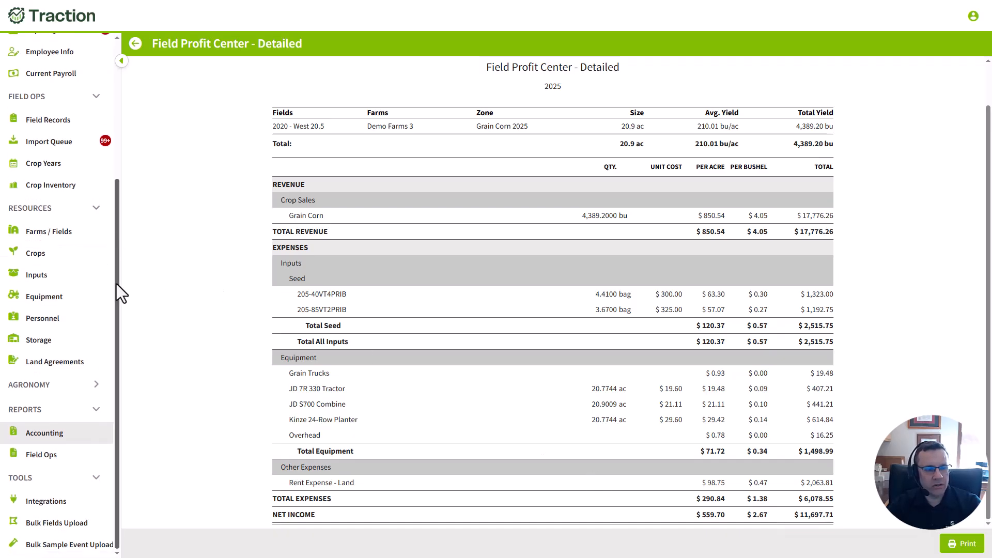
click(49, 430)
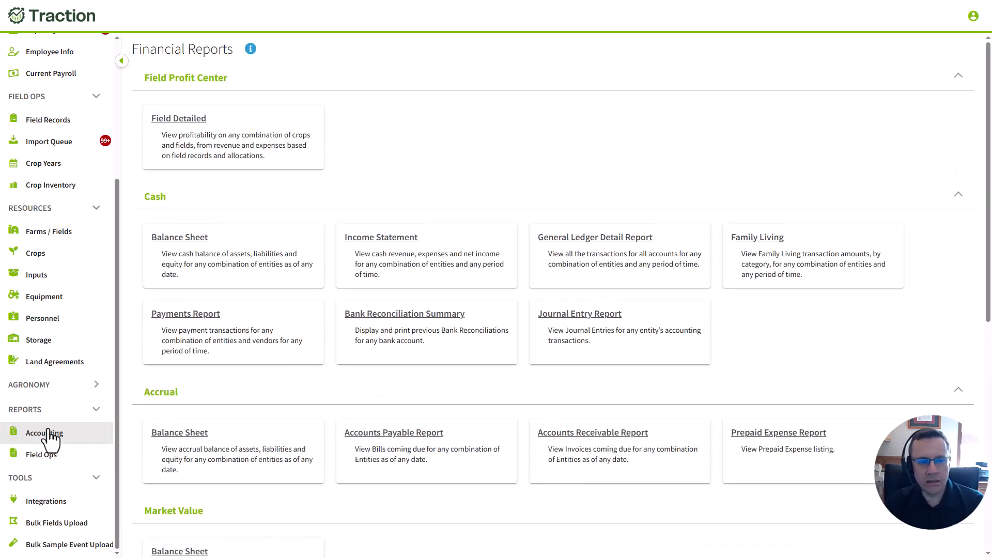
click(385, 247)
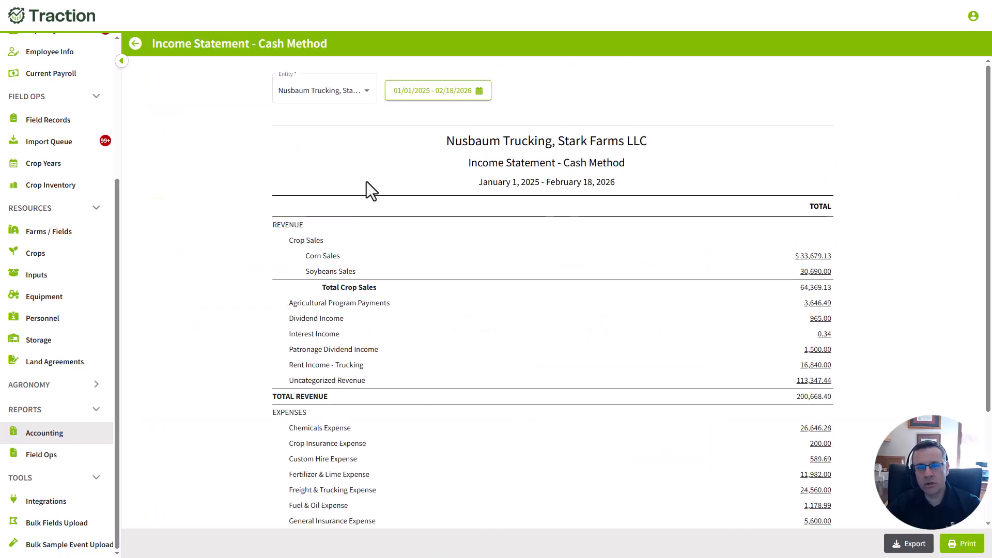
click(366, 99)
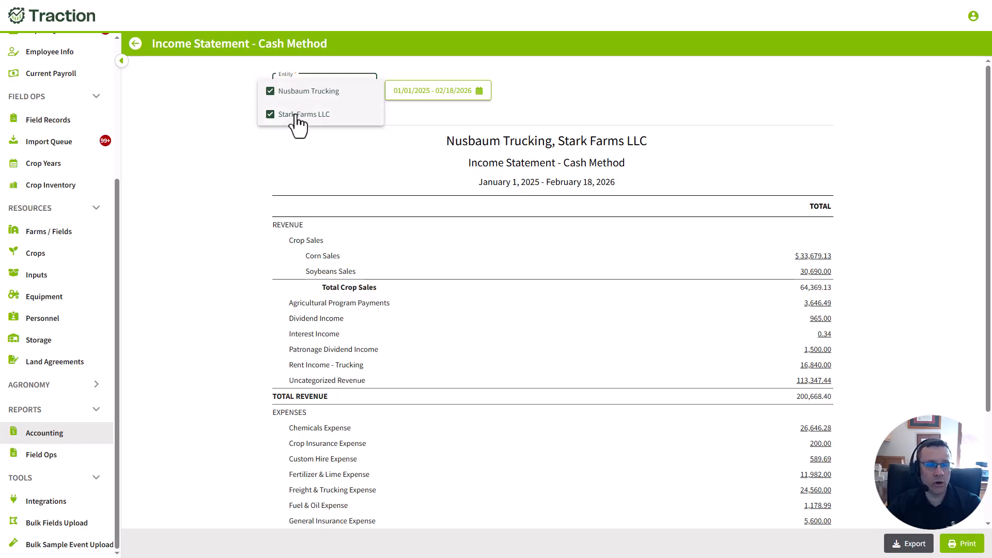
click(274, 92)
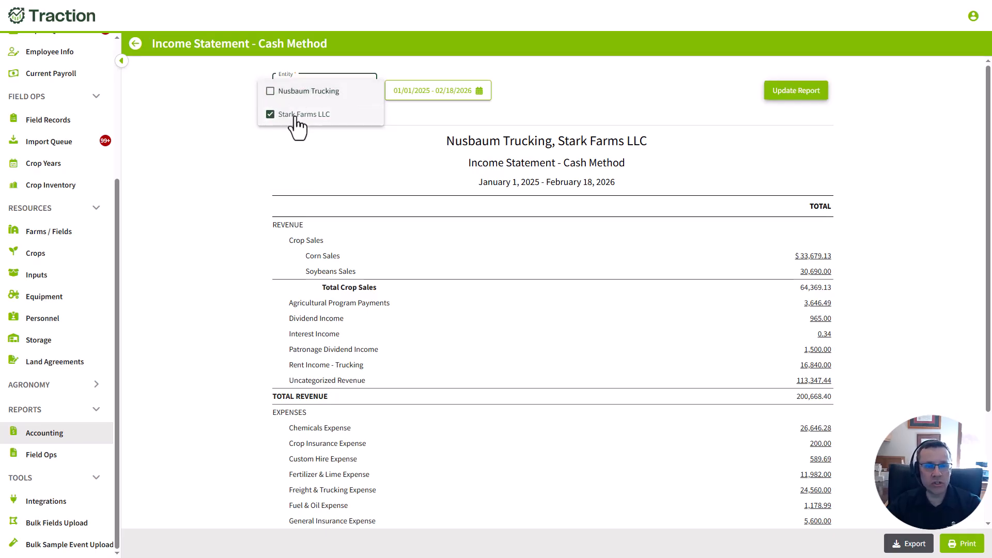
click(800, 90)
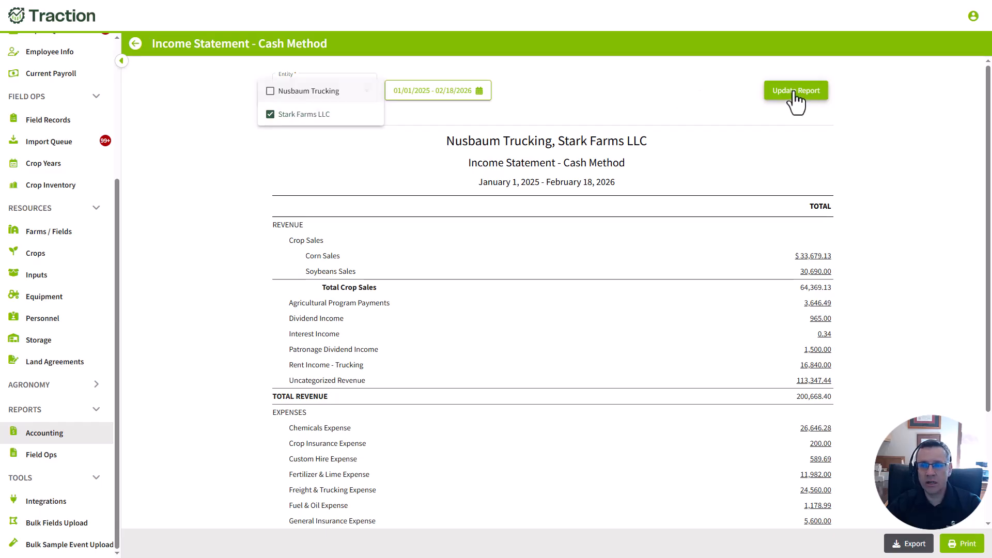
click(795, 91)
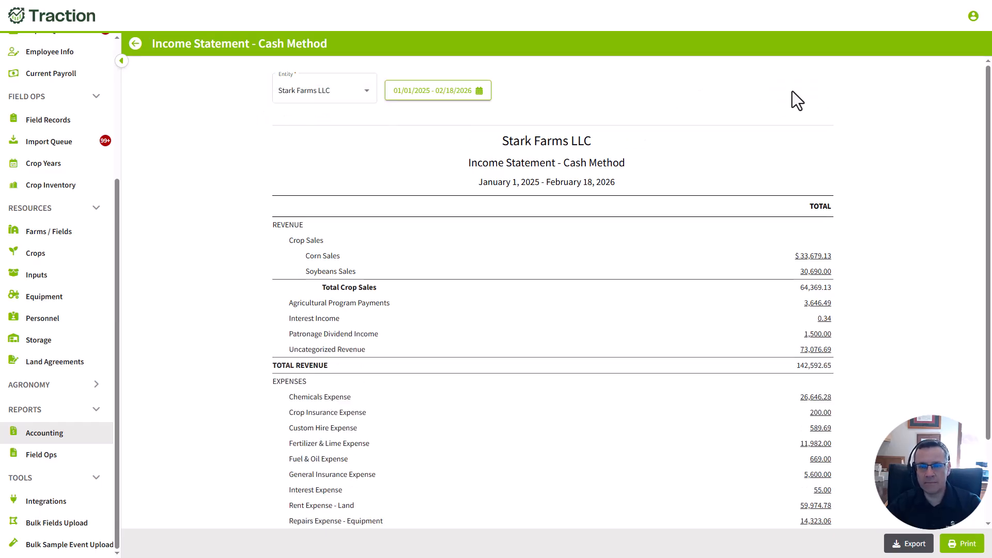
- Drill down from Repairs Expense - Equipment in the income statement to the 02/18/2026 Keystone Co-op payment and open it for editing
scroll(880, 341, down, 2)
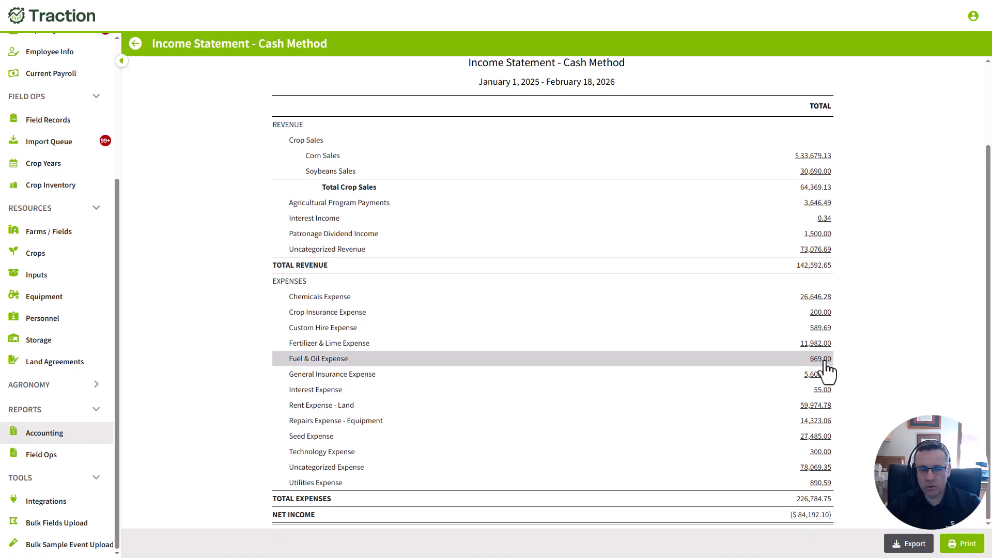
click(813, 423)
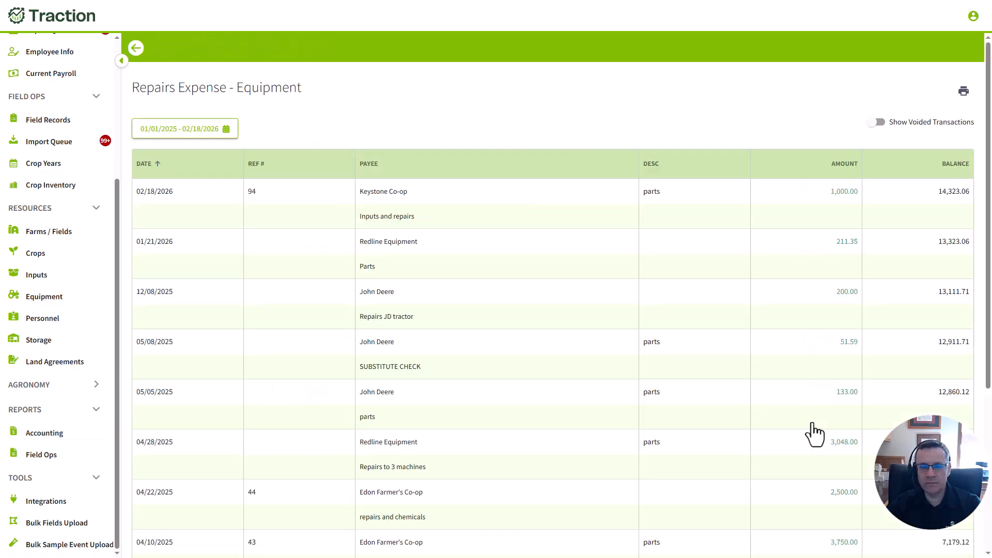
click(480, 224)
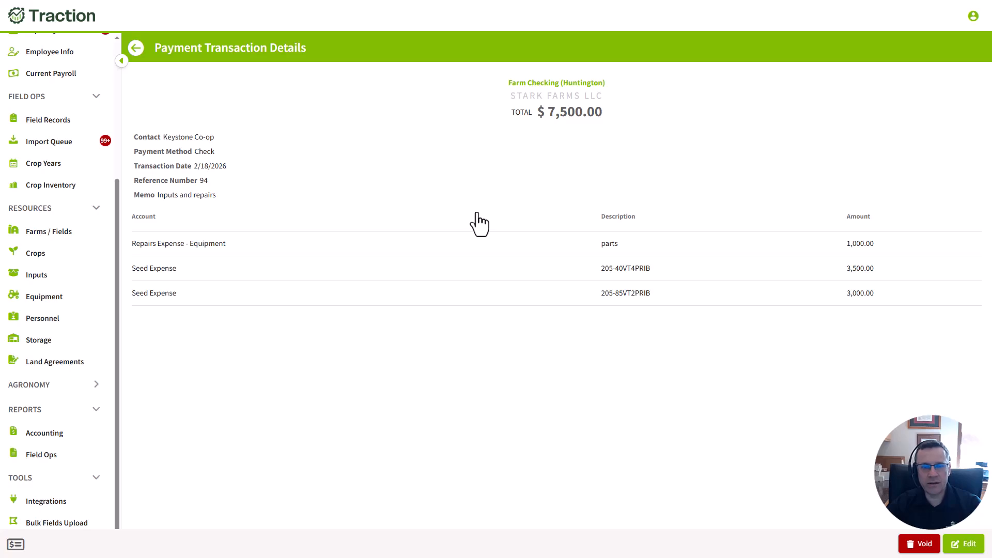
click(964, 543)
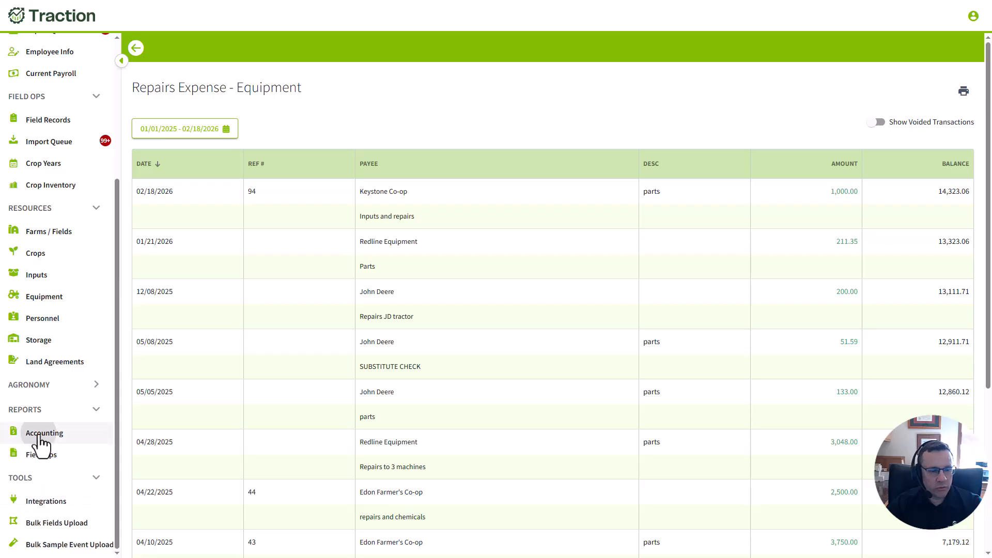
- Open the Market Value Balance Sheet from the accounting reports
click(39, 438)
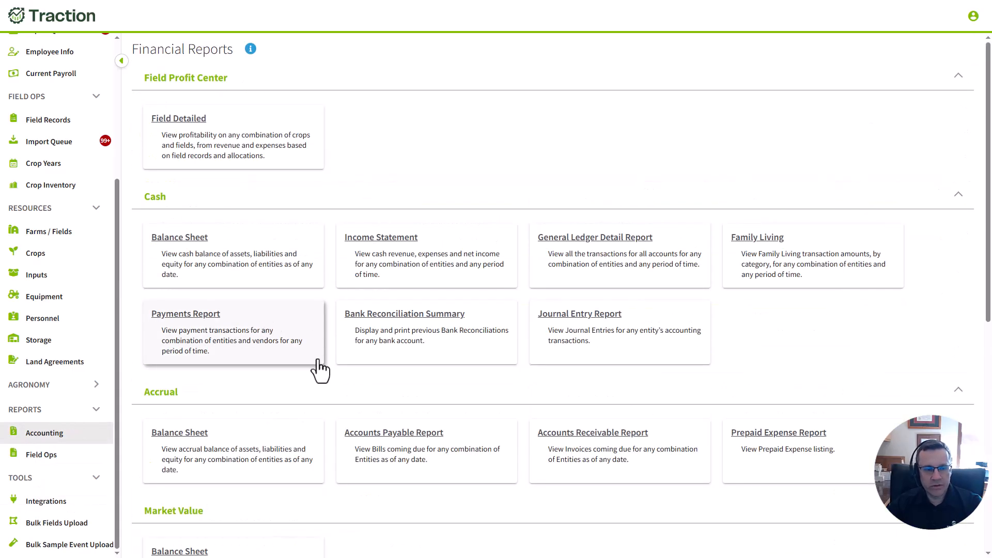
scroll(320, 368, down, 2)
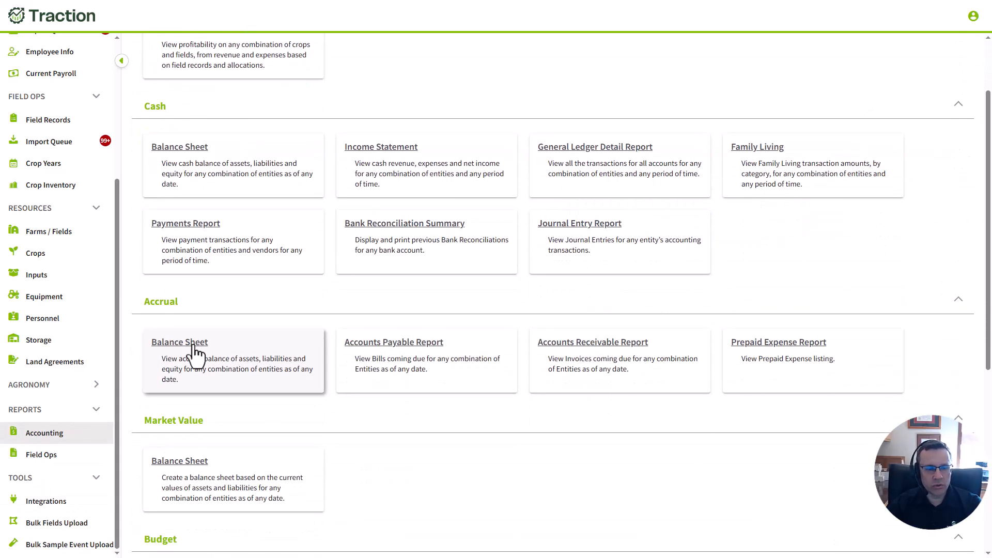
scroll(231, 406, down, 3)
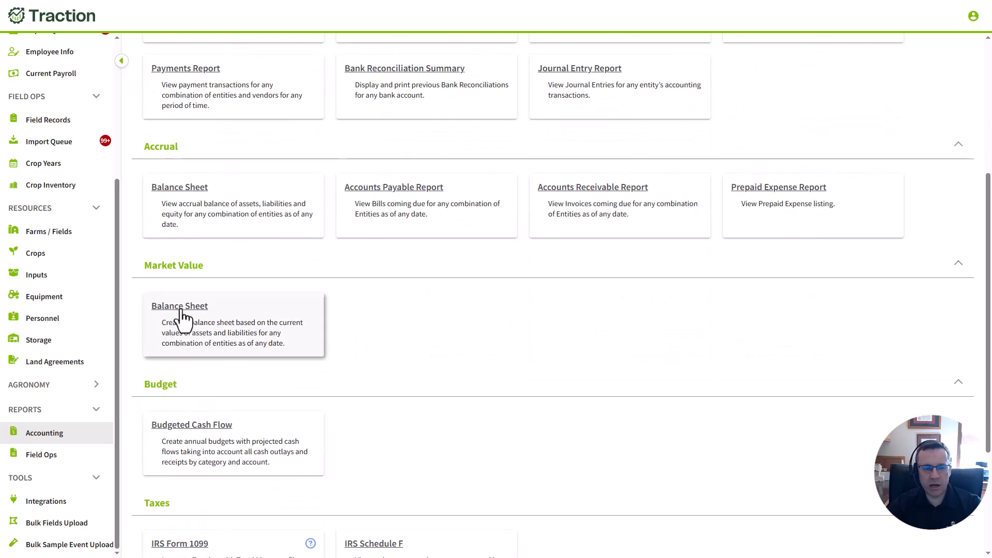
click(182, 310)
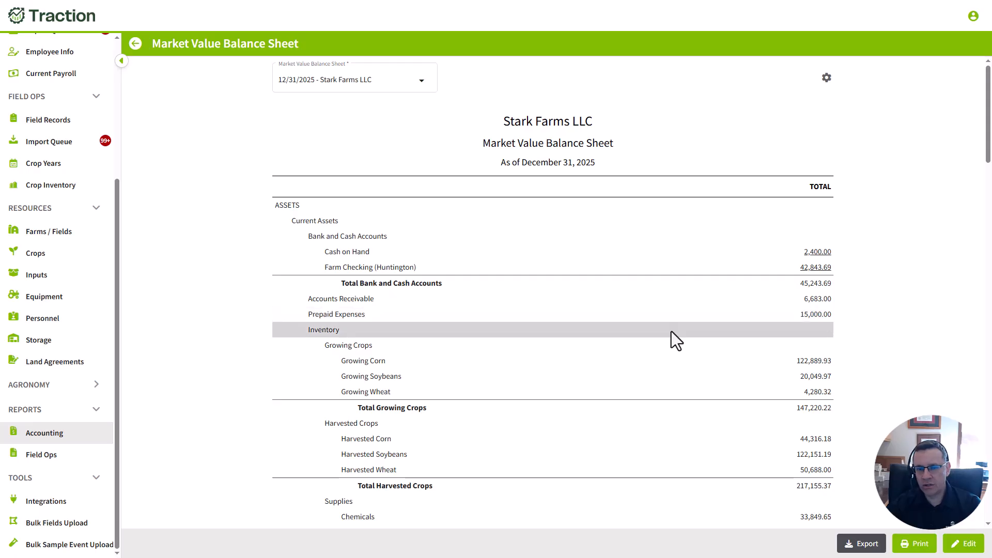
- Open the balance sheet for editing, examine the Equipment and Land market value details, and leave without saving
click(970, 547)
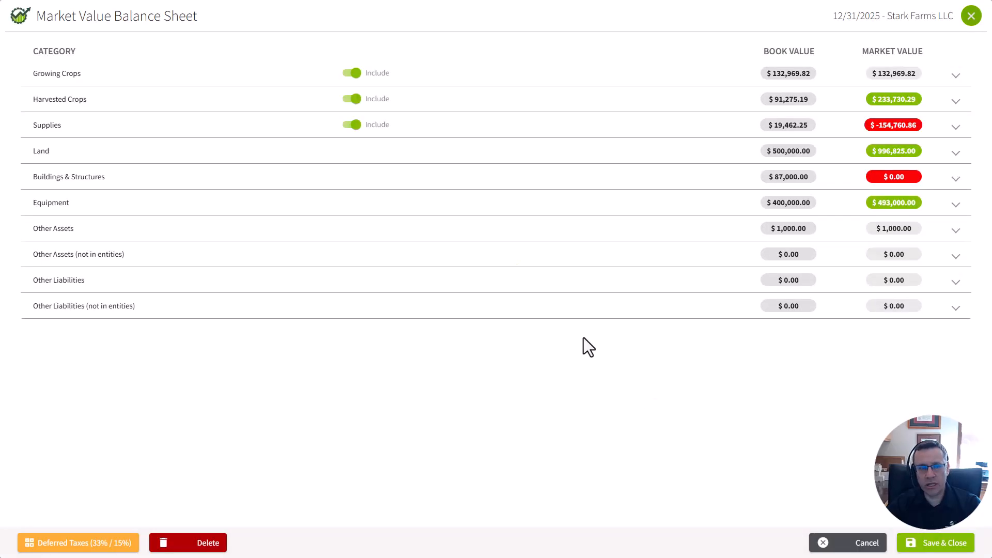
click(86, 203)
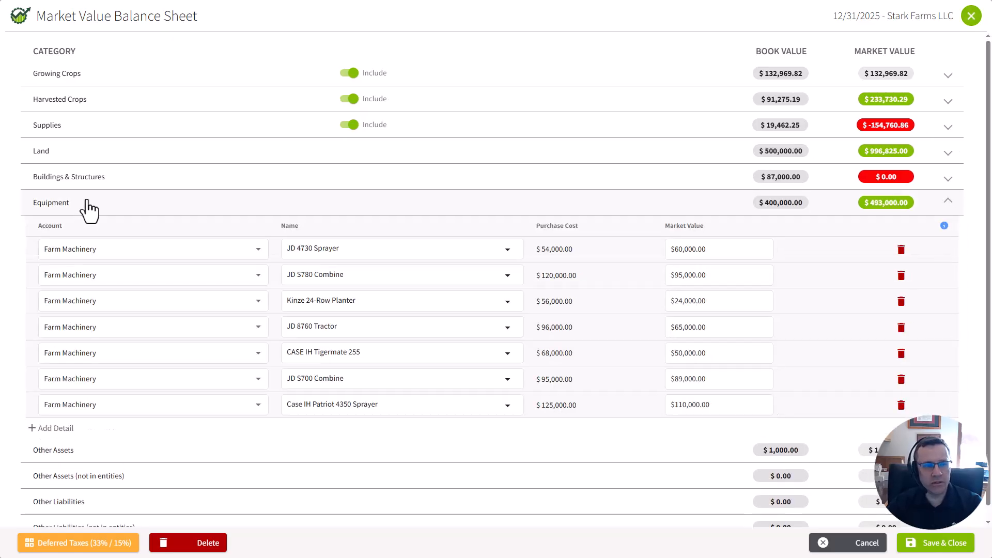
click(95, 156)
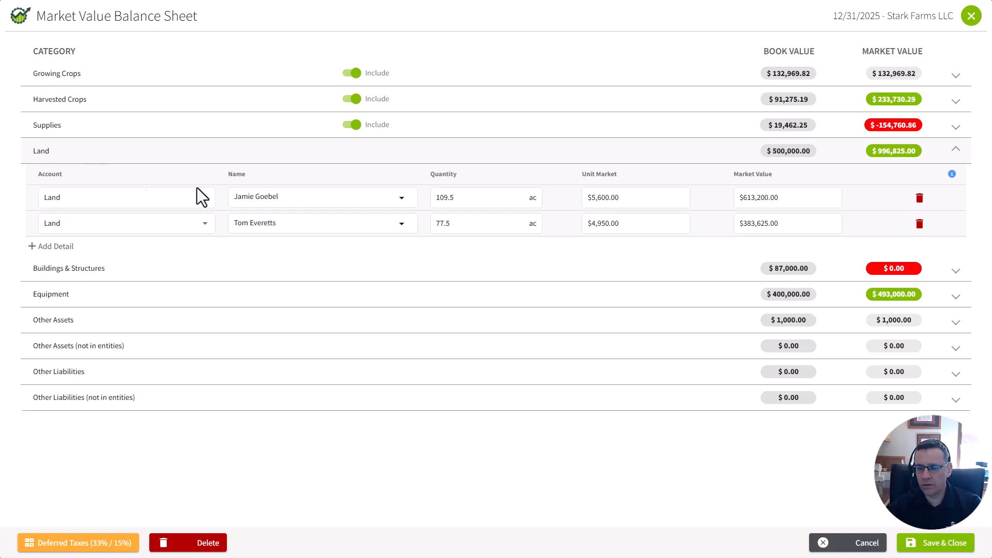
click(855, 546)
- Review the assets, liabilities, net worth and supporting schedule of the Market Value Balance Sheet
scroll(577, 376, down, 12)
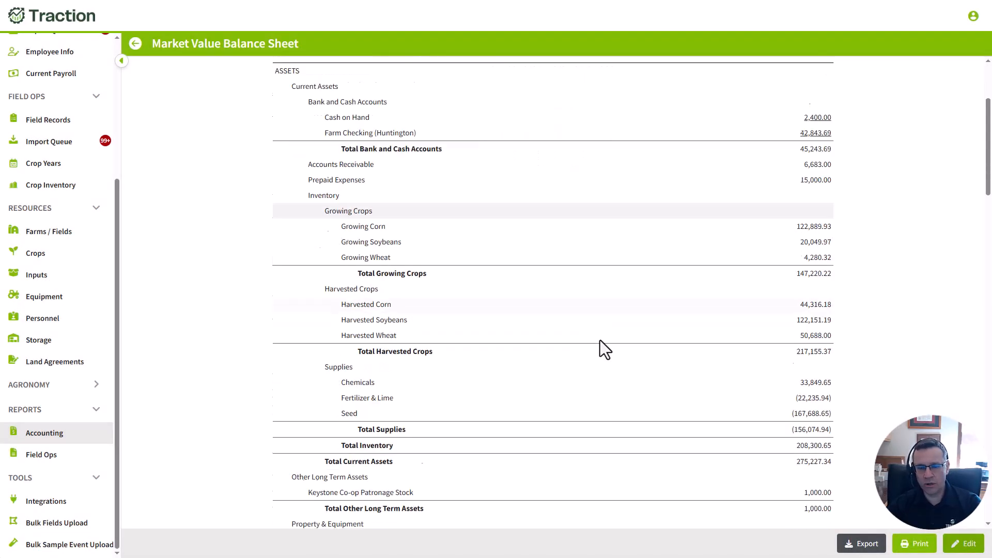
scroll(610, 361, down, 7)
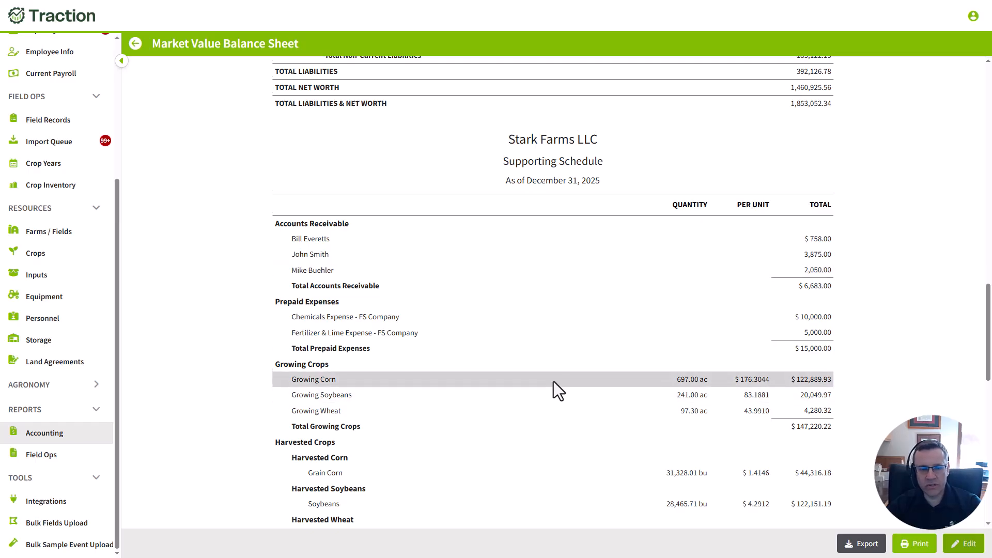
scroll(553, 383, down, 4)
scroll(558, 387, up, 3)
scroll(560, 392, up, 5)
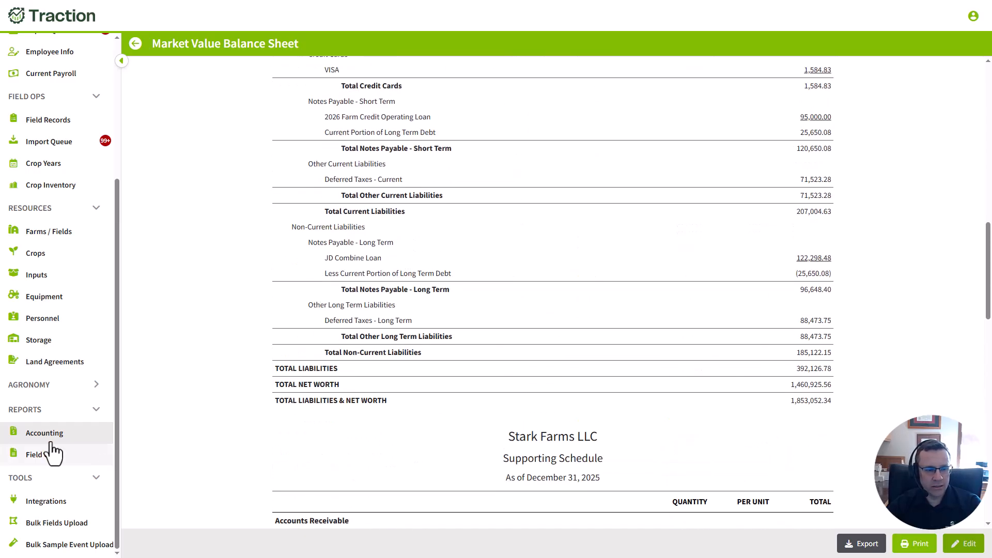
- Return to the accounting reports and open the Budgeted Cash Flow report
click(49, 435)
scroll(331, 452, down, 7)
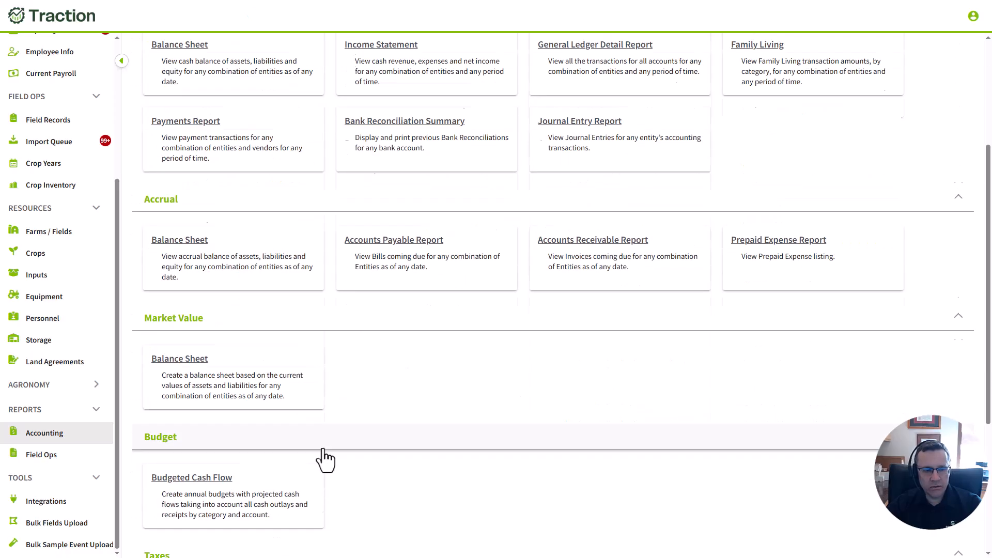
click(194, 321)
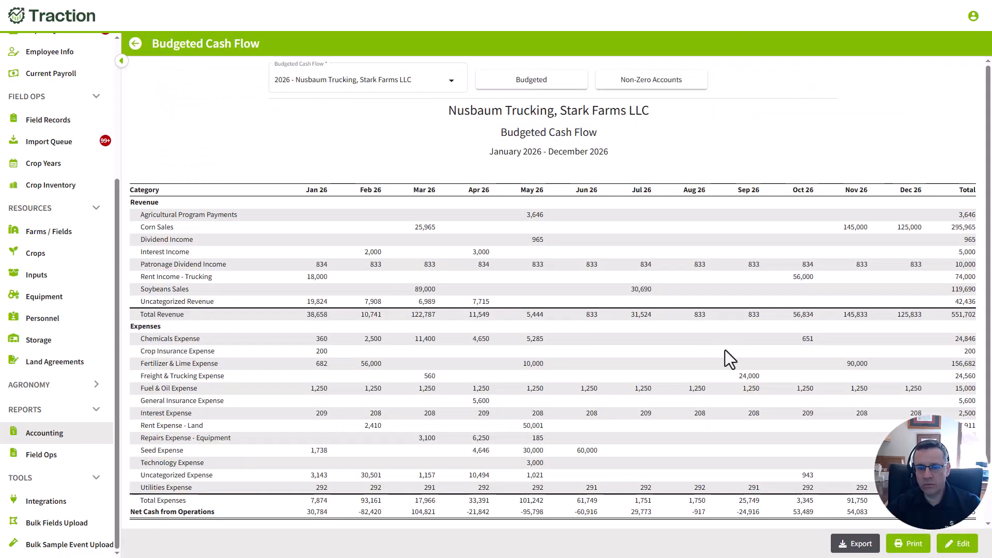
- Open the 2026 budgeted cash flow for editing and expand its Revenue and Expenses categories to examine the monthly amounts
click(962, 546)
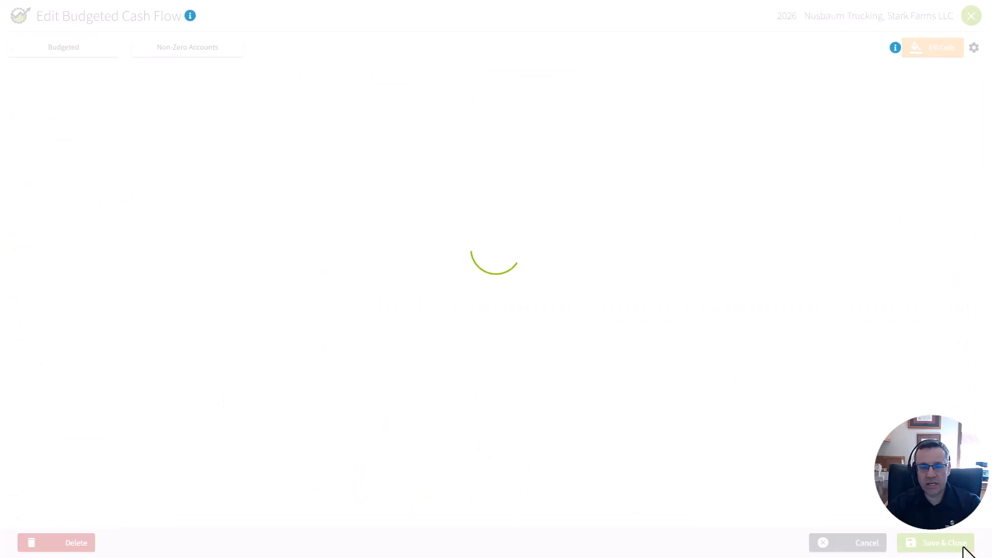
click(70, 105)
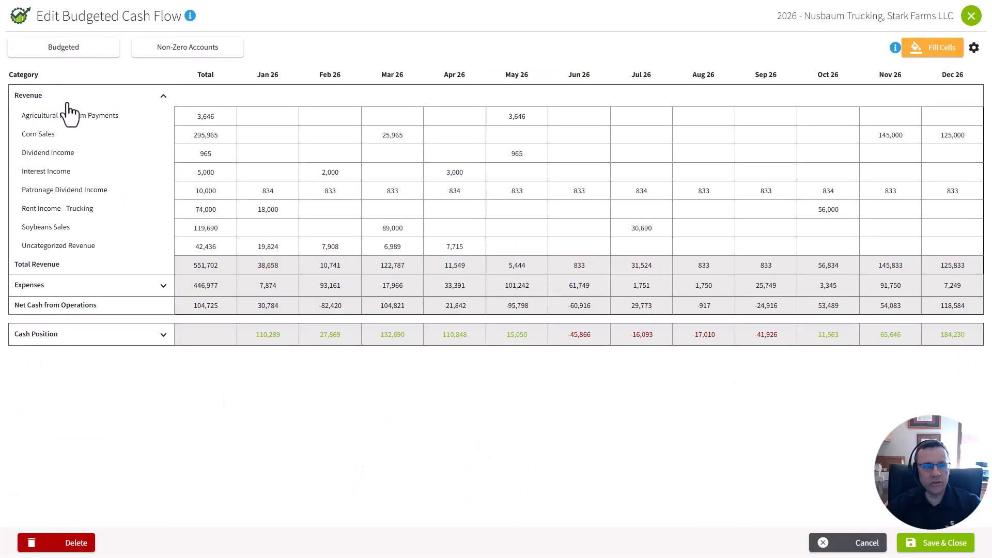
click(103, 290)
scroll(265, 341, down, 2)
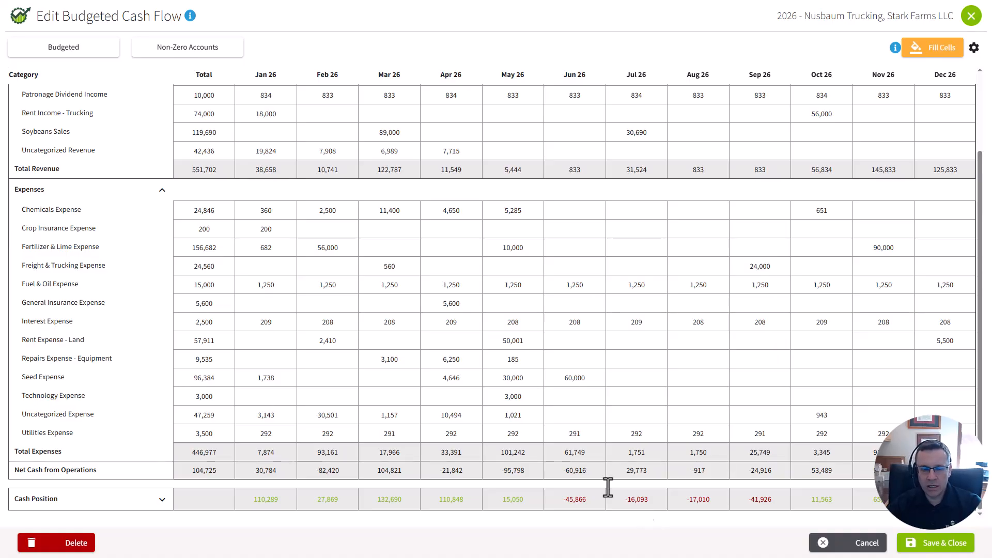
- Switch the cash flow view to Budgeted vs Actual, compare the figures, and cancel the editing
click(67, 48)
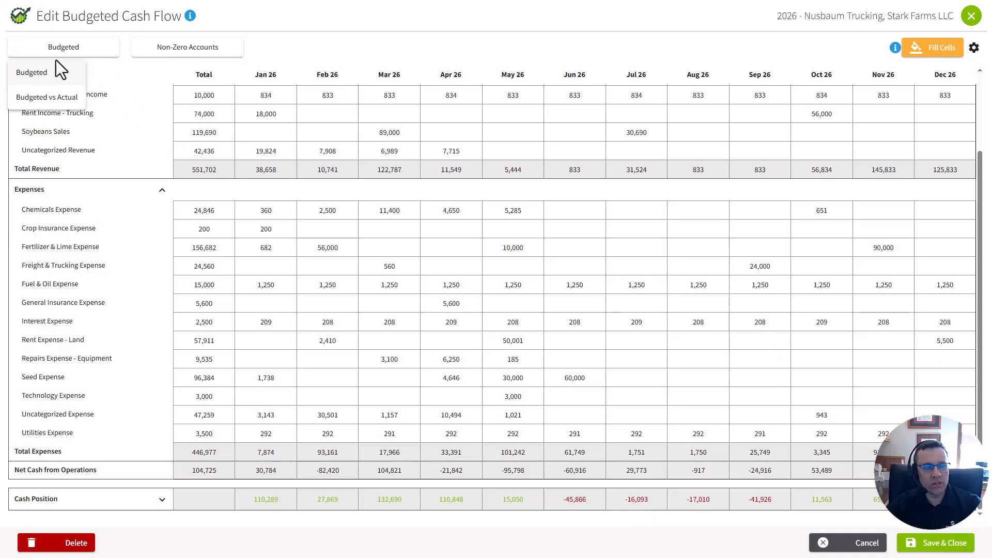
click(48, 100)
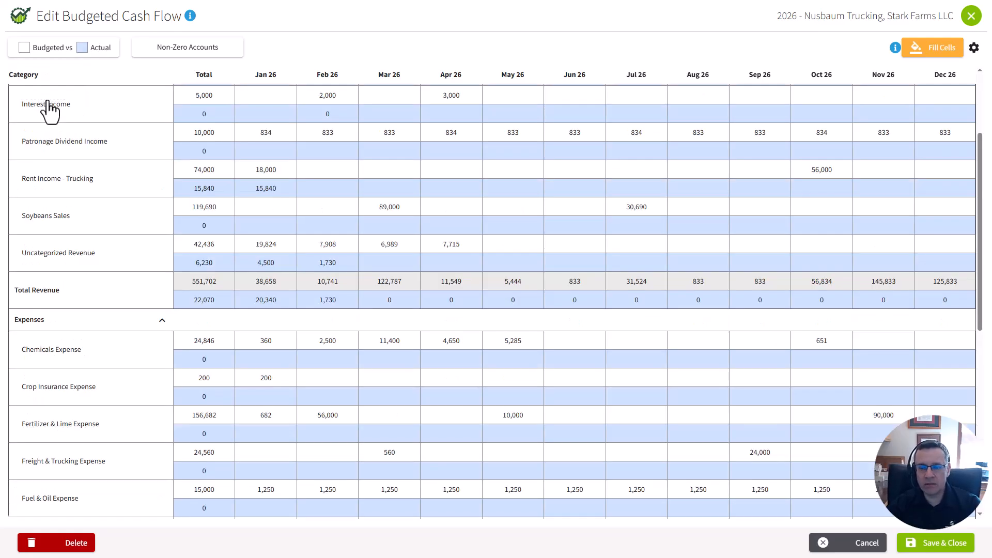
click(861, 543)
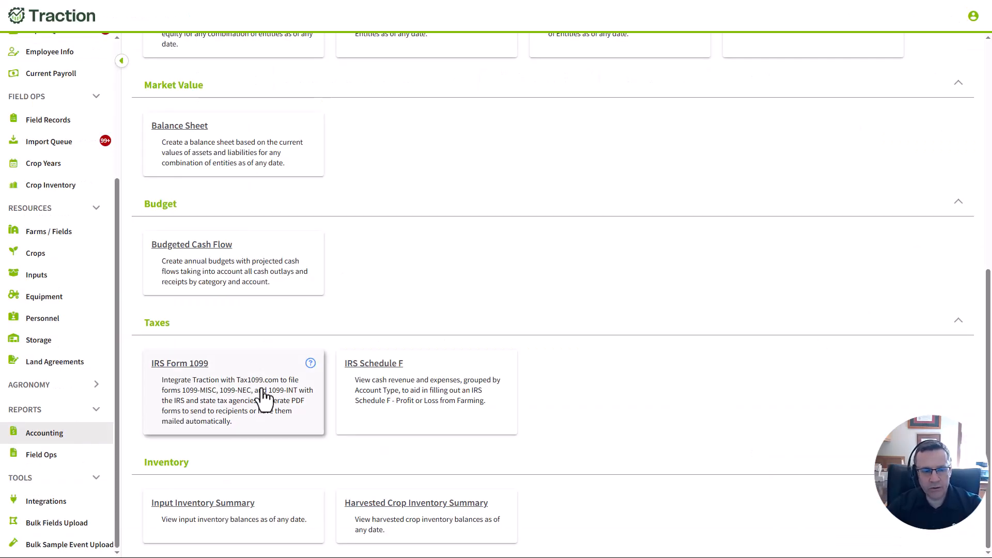
- Open the IRS Schedule F report, review its farm income and expenses, and return to the reports list
click(441, 398)
scroll(551, 405, down, 10)
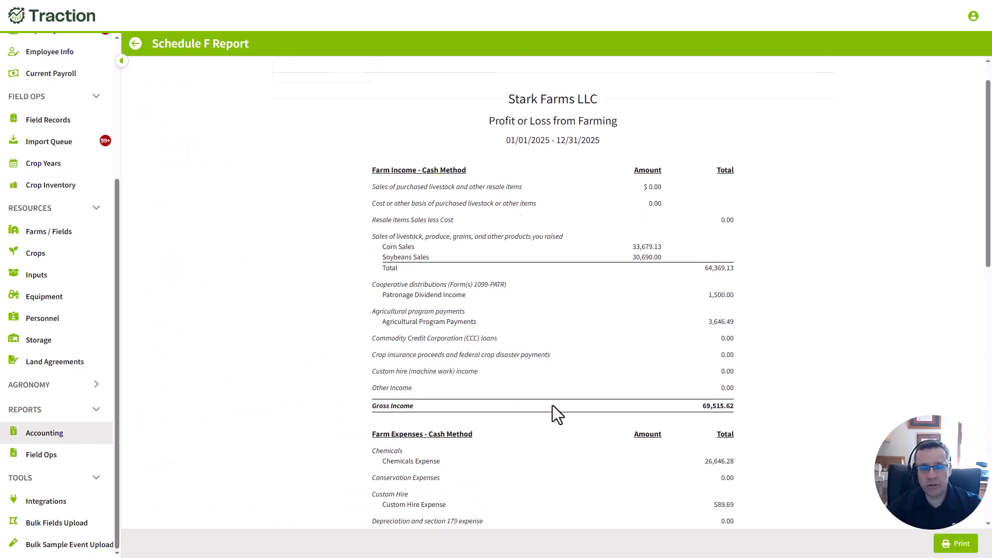
scroll(576, 431, up, 10)
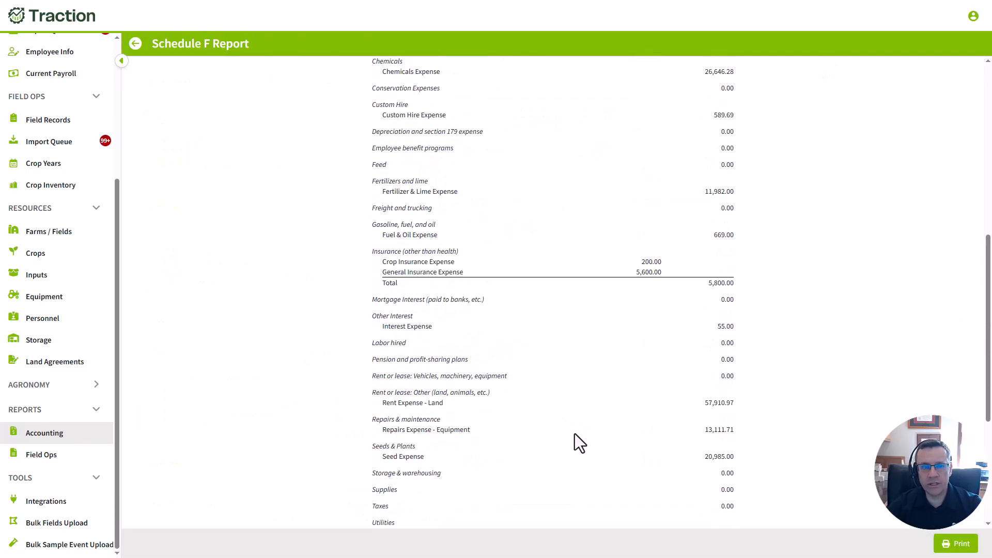
click(136, 47)
- Open the Input Inventory Summary, inspect the inventory entries behind the 205-40VT4PRIB seed cost, and return to the summary
scroll(323, 383, down, 8)
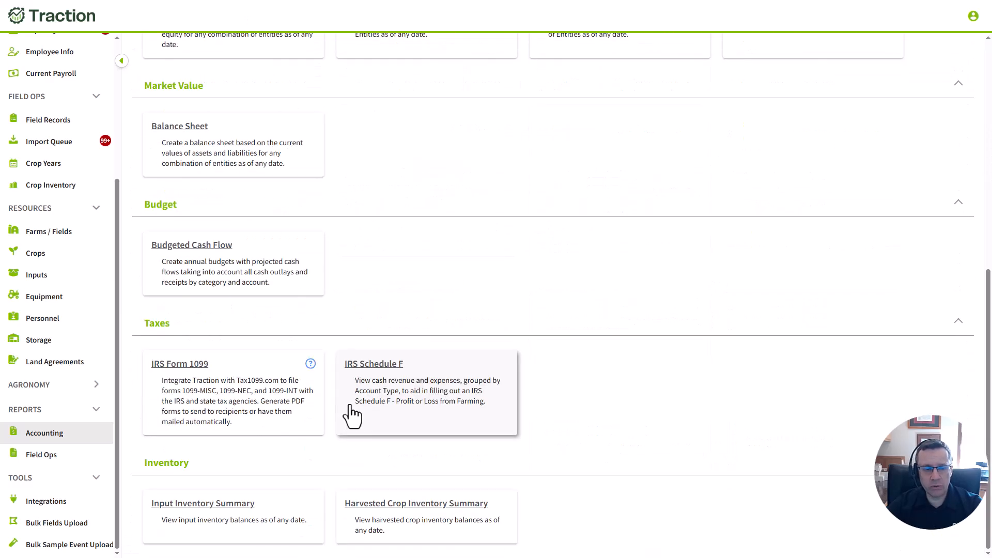
click(217, 505)
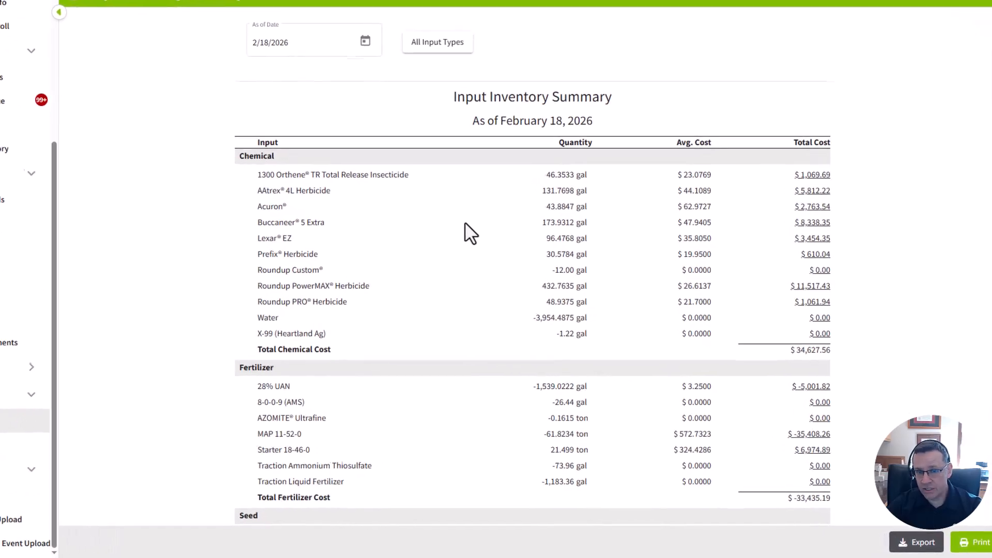
scroll(421, 323, down, 5)
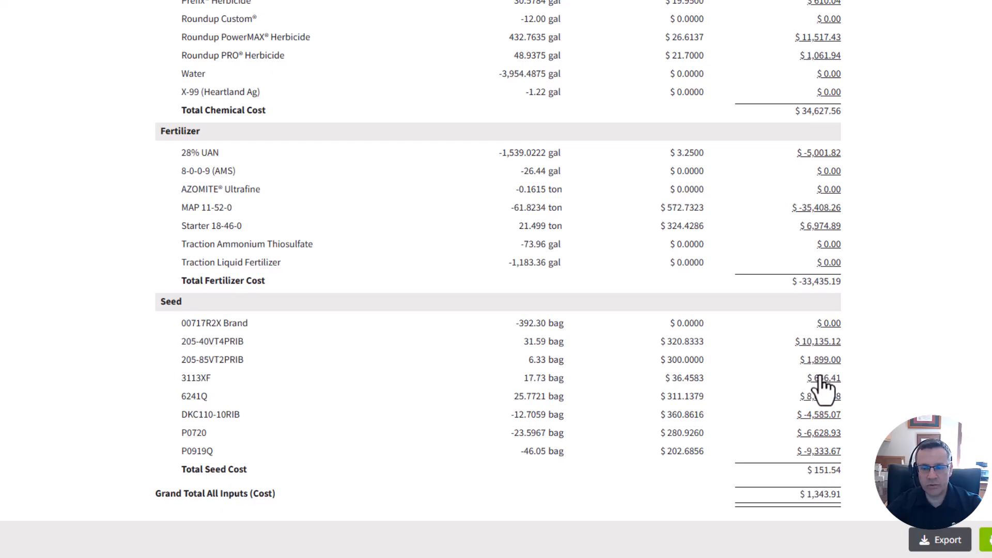
click(815, 347)
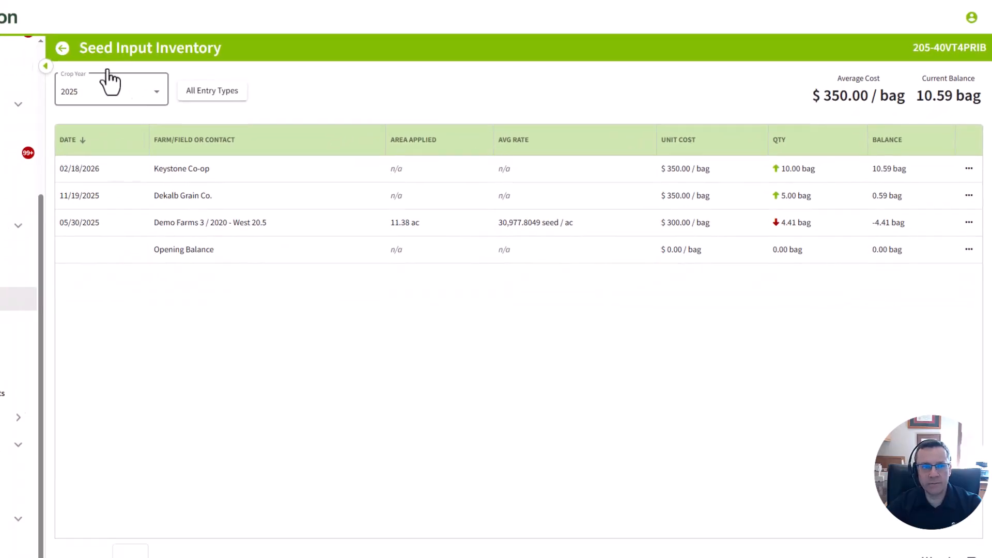
click(121, 46)
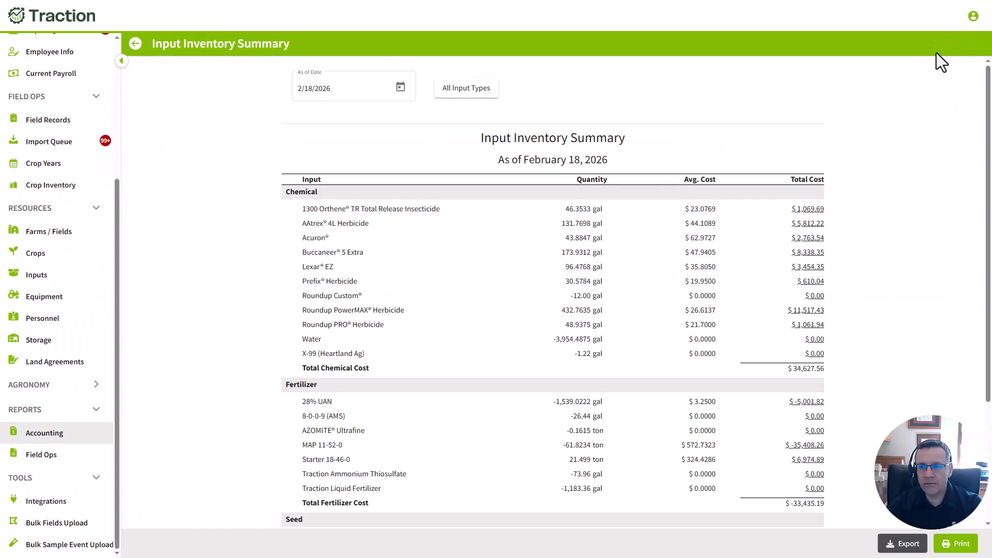
- Open Account Management to view the account's users and roles, and close it
click(973, 17)
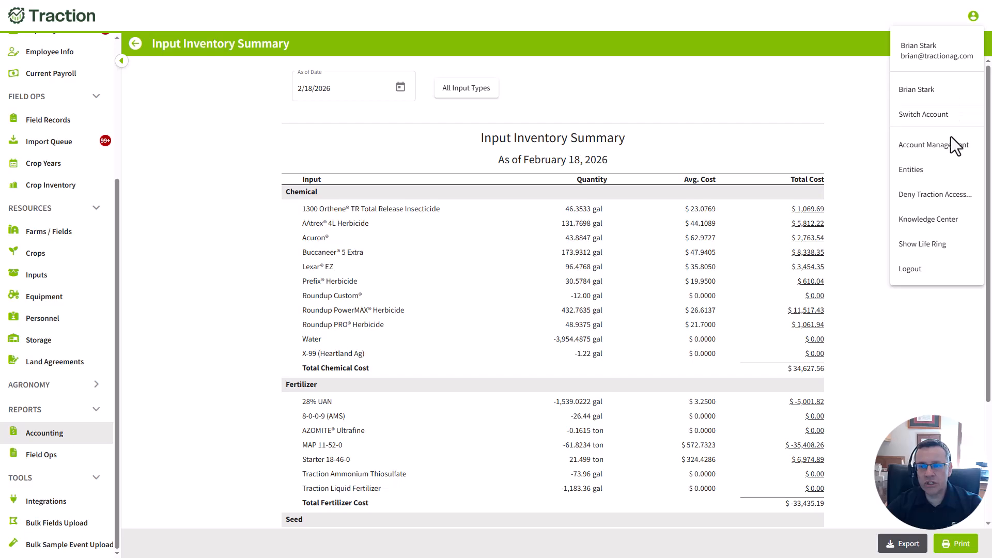
click(937, 147)
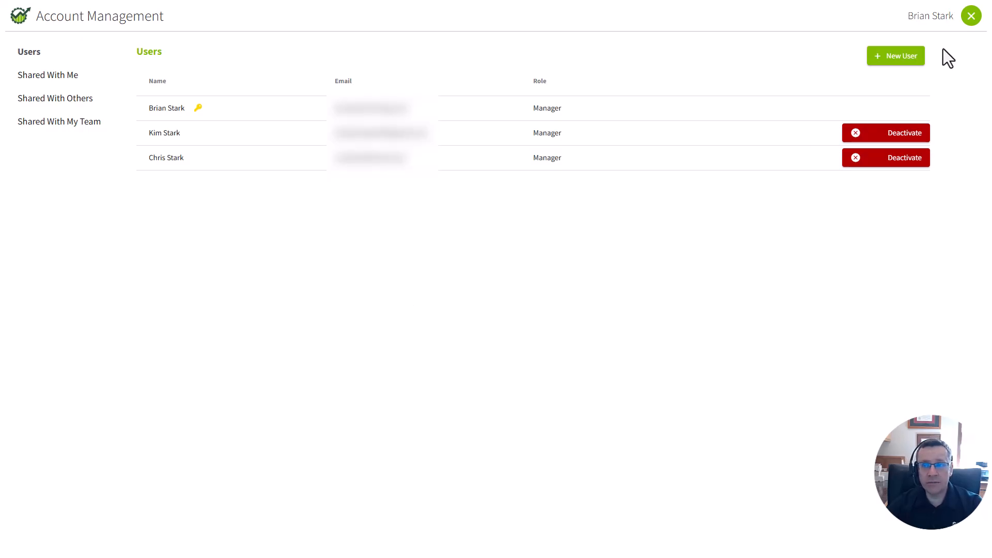
click(969, 18)
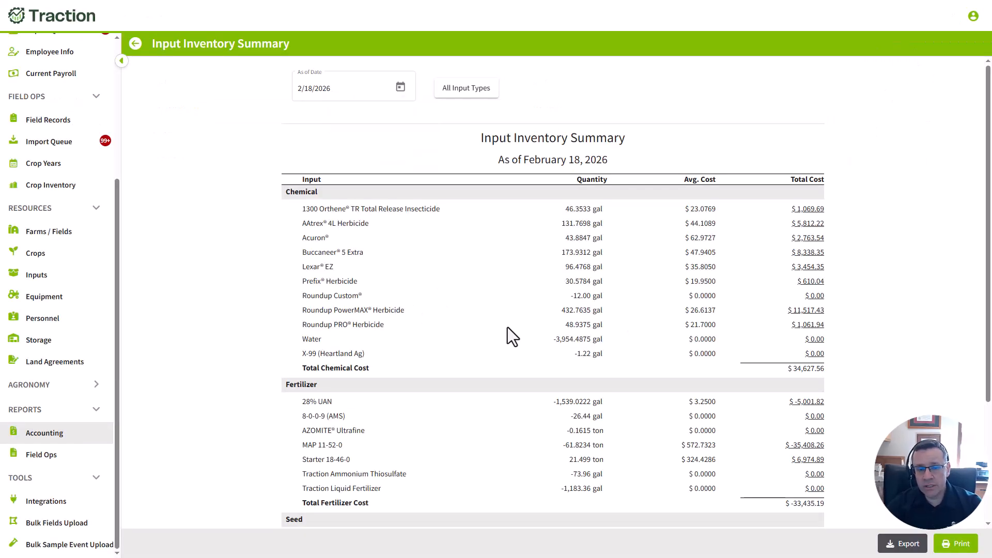